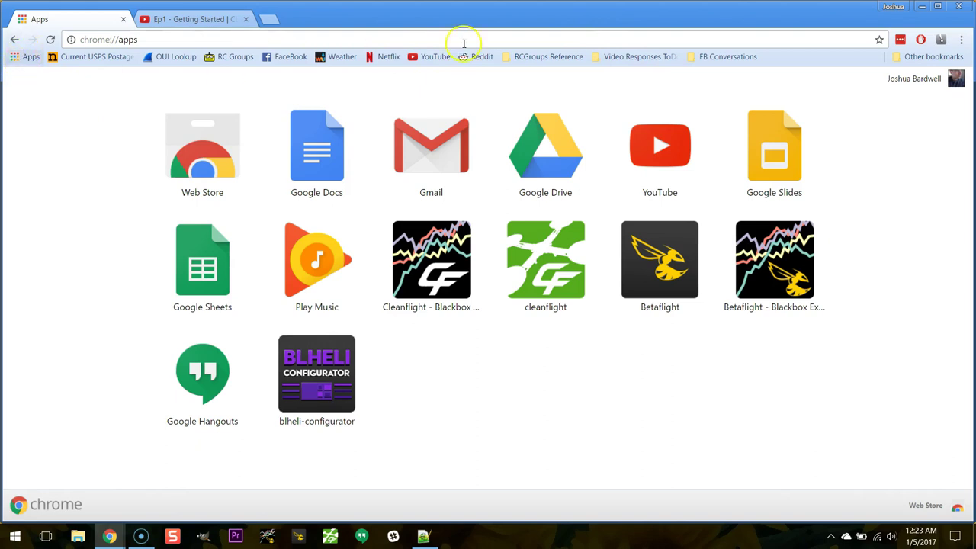
- Launch the Betaflight Blackbox Explorer app (version 2.5.8) from Chrome's Apps page
{"action": "right_click", "coordinate": [811, 66]}
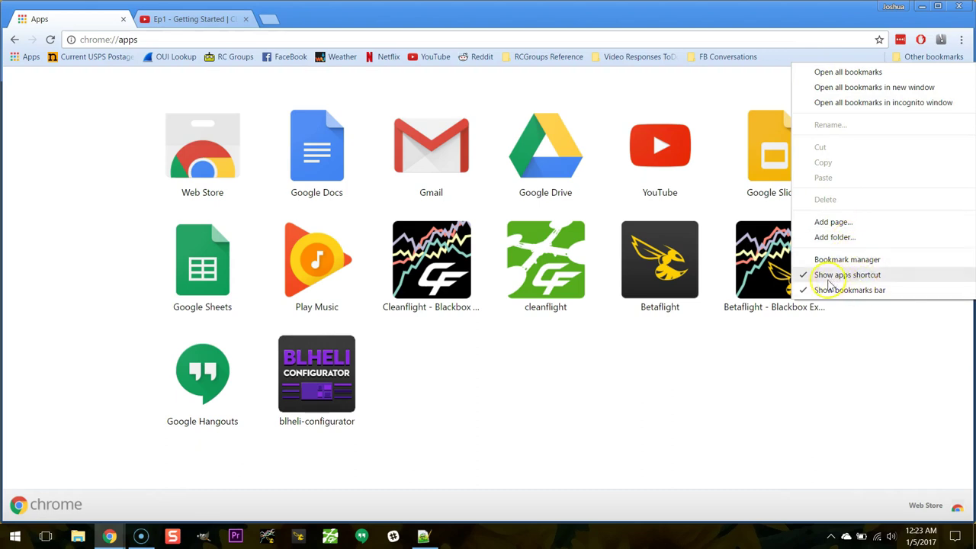
{"action": "left_click", "coordinate": [143, 223]}
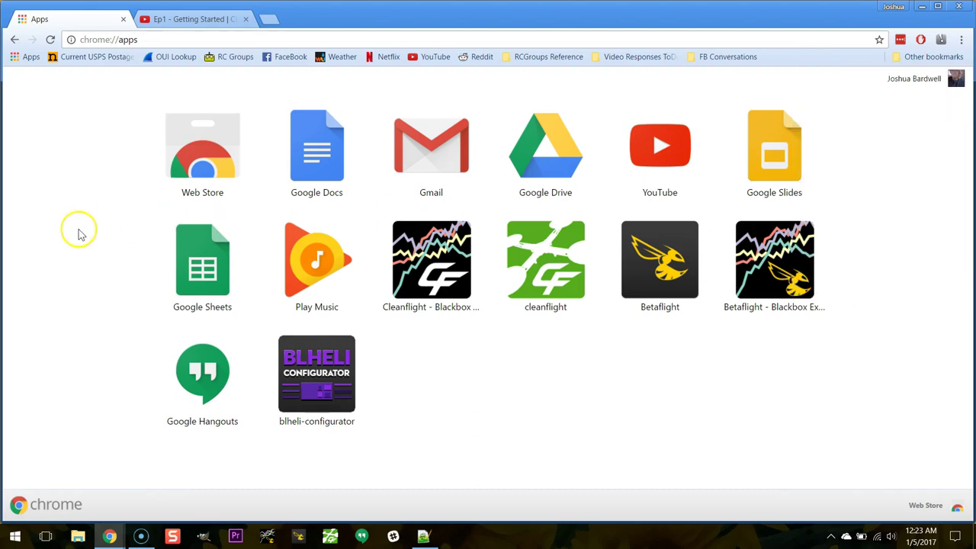
{"action": "left_click", "coordinate": [23, 58]}
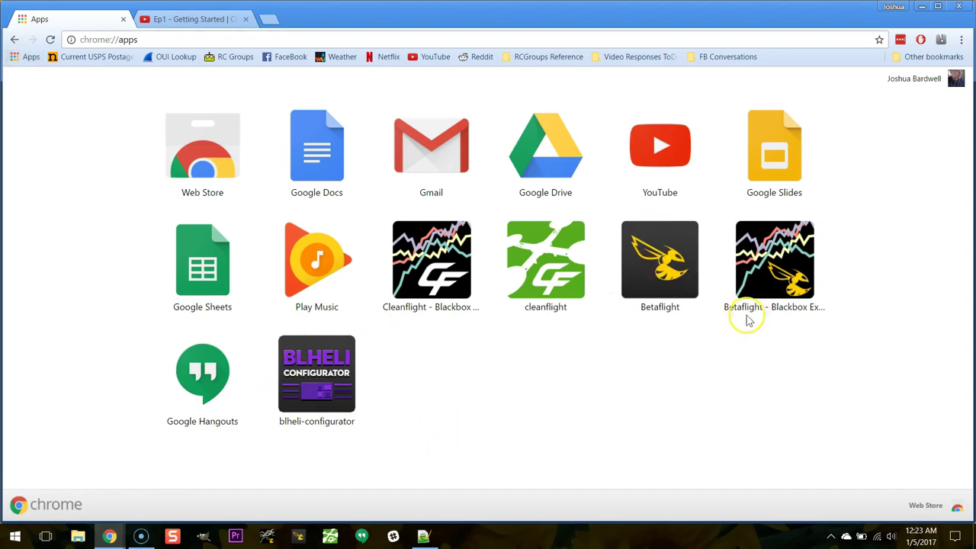
{"action": "left_click", "coordinate": [800, 313]}
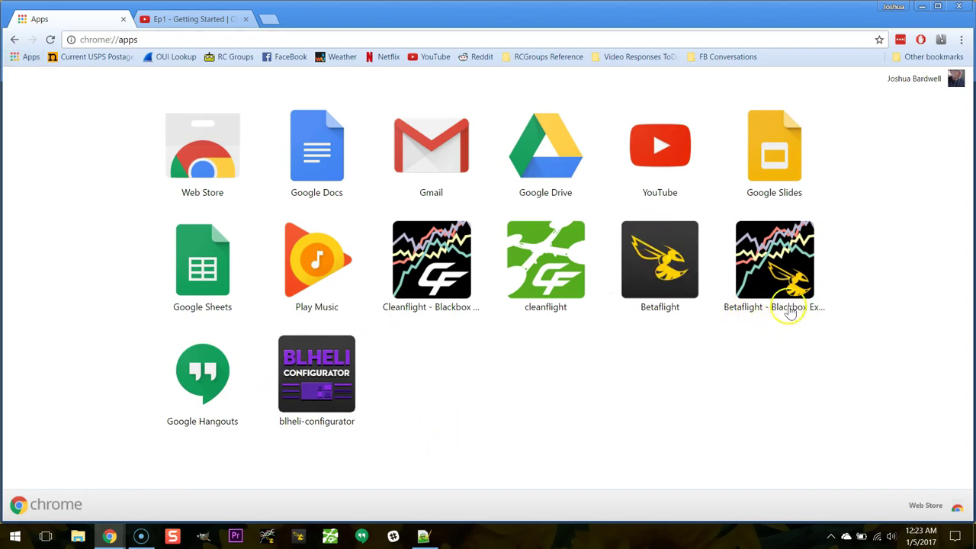
{"action": "left_click", "coordinate": [791, 265]}
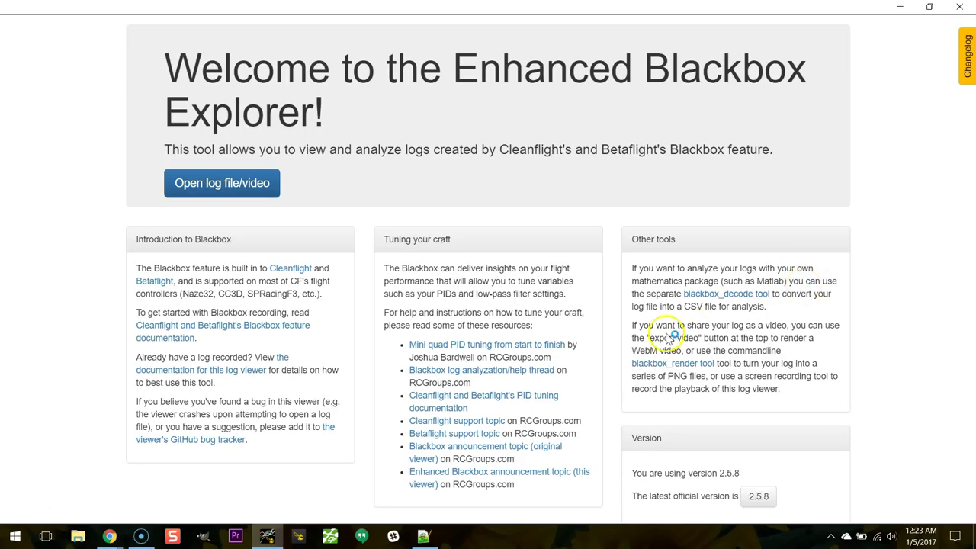
{"action": "left_click", "coordinate": [270, 195]}
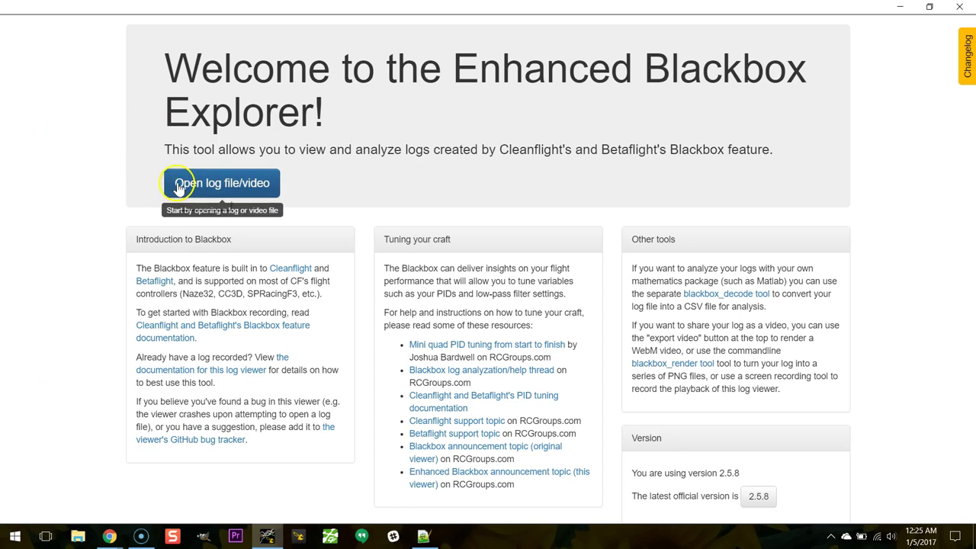
- Load LOG00099.TXT from the Downloads folder to show its Gyro + PID roll graph
{"action": "left_click", "coordinate": [179, 186]}
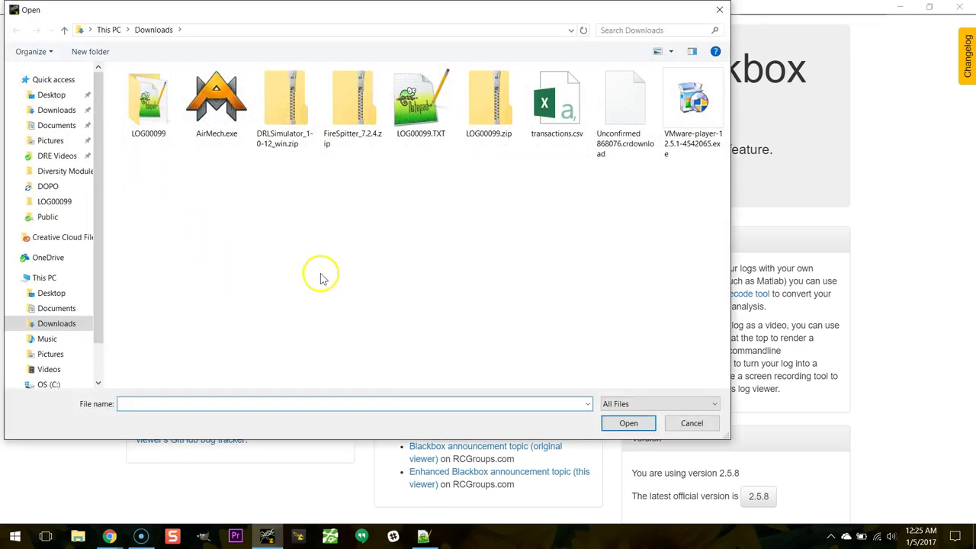
{"action": "left_click", "coordinate": [420, 131]}
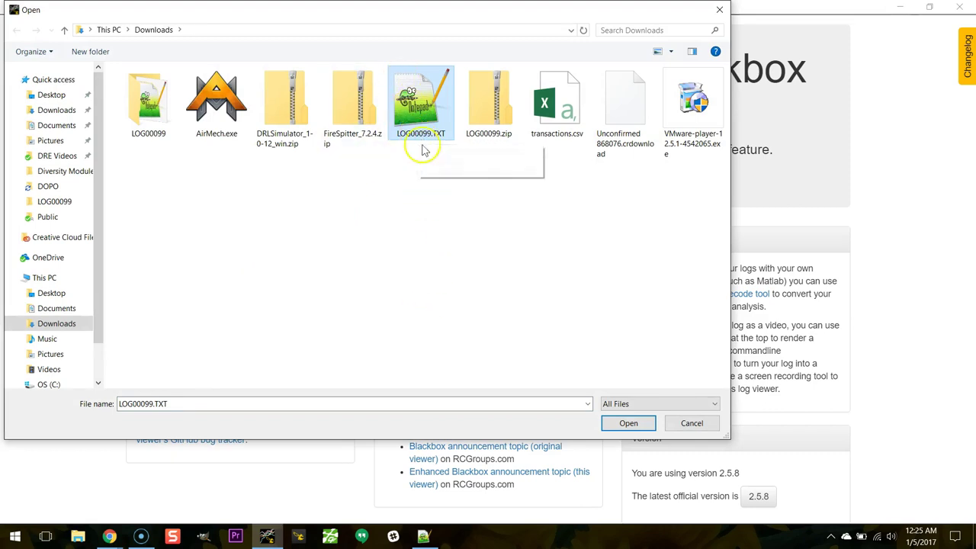
{"action": "left_click", "coordinate": [639, 424]}
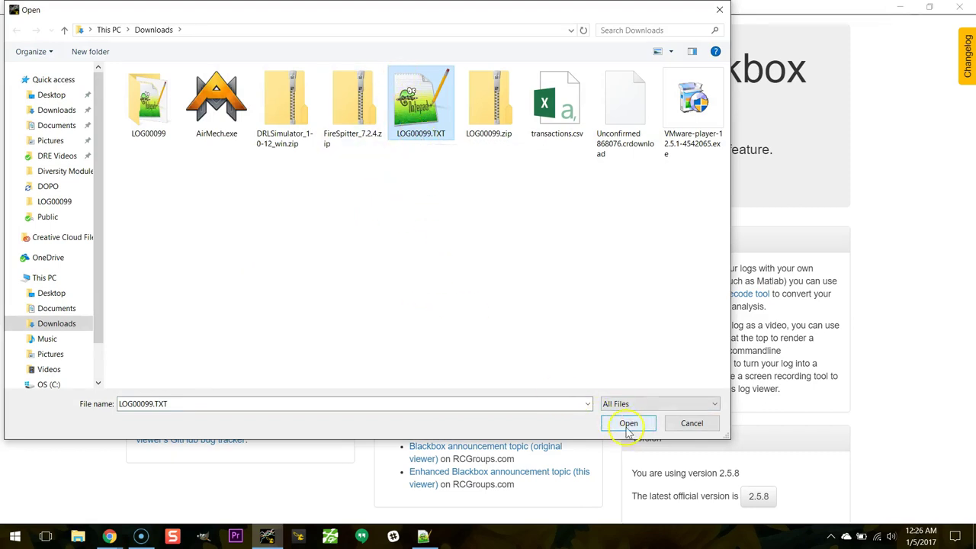
{"action": "left_click", "coordinate": [629, 427]}
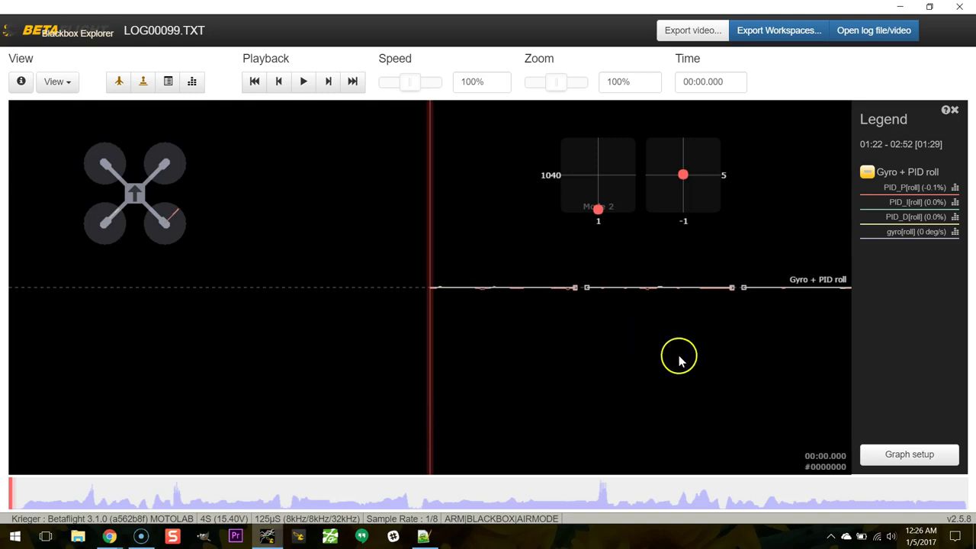
- Play the flight log briefly and pause it at 00:04.526
{"action": "key", "text": "space"}
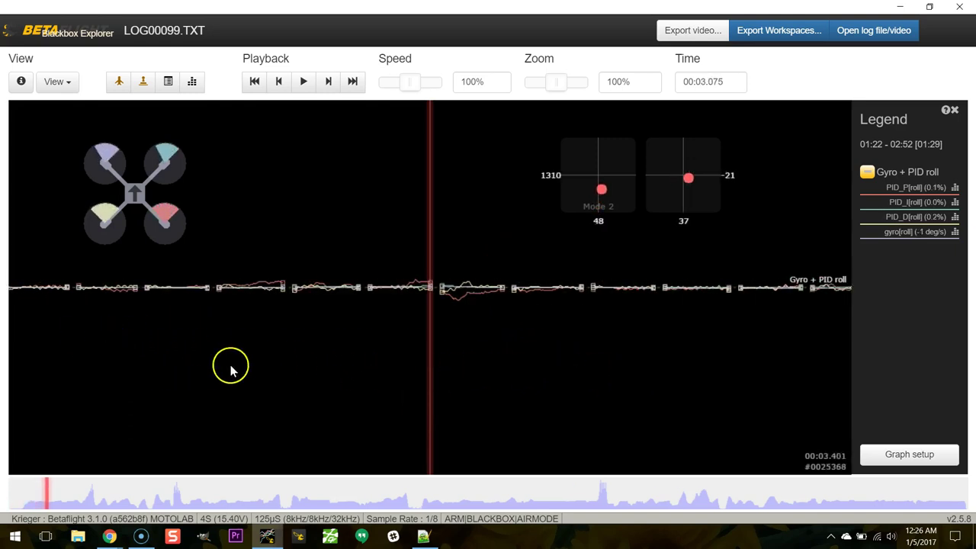
{"action": "key", "text": "space"}
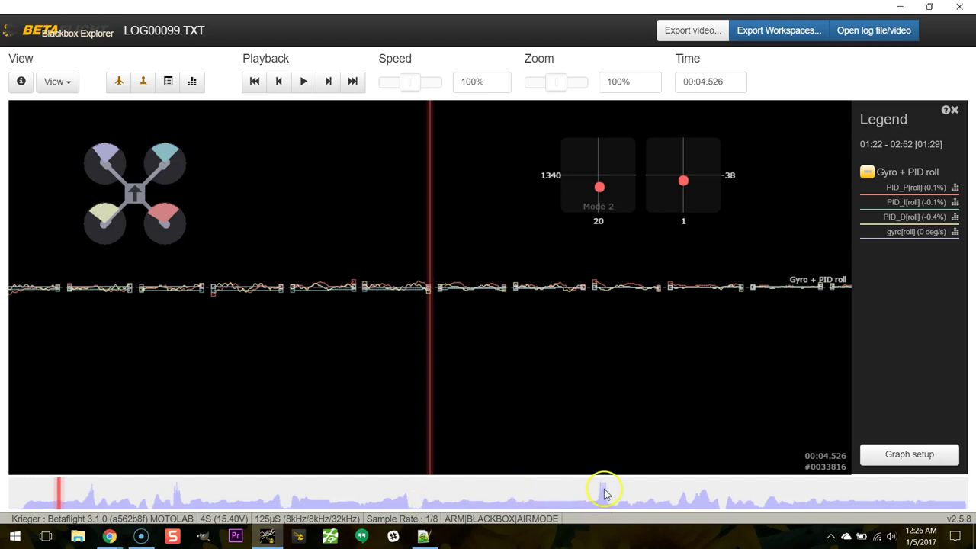
- Jump along the overview strip from about 55 seconds back through the log to 6.5 seconds
{"action": "left_click", "coordinate": [604, 495]}
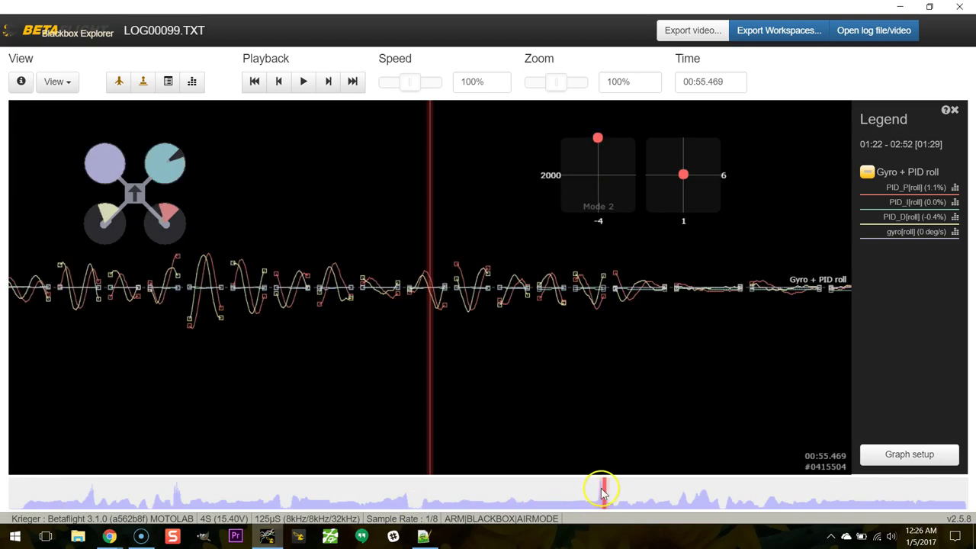
{"action": "left_click", "coordinate": [496, 497]}
{"action": "left_click", "coordinate": [400, 500]}
{"action": "left_click", "coordinate": [321, 500]}
{"action": "left_click", "coordinate": [241, 502]}
{"action": "left_click", "coordinate": [153, 500]}
{"action": "left_click", "coordinate": [80, 500]}
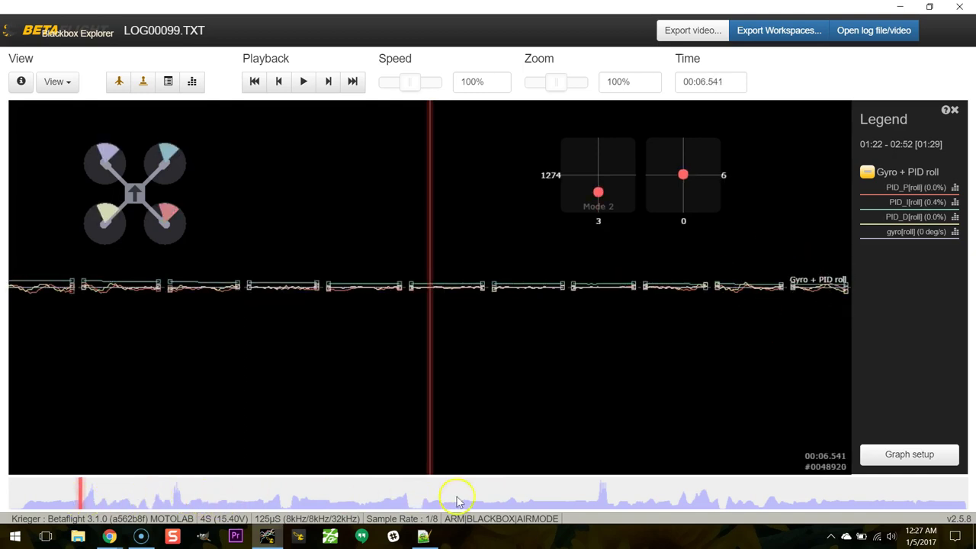
- Return near 55 seconds and settle the position at 00:54.756, before the roll oscillations
{"action": "left_click", "coordinate": [603, 497]}
{"action": "left_click", "coordinate": [602, 499]}
{"action": "left_click", "coordinate": [609, 499]}
{"action": "left_click", "coordinate": [602, 499]}
{"action": "left_click", "coordinate": [608, 499]}
{"action": "left_click", "coordinate": [593, 495]}
{"action": "left_click", "coordinate": [606, 497]}
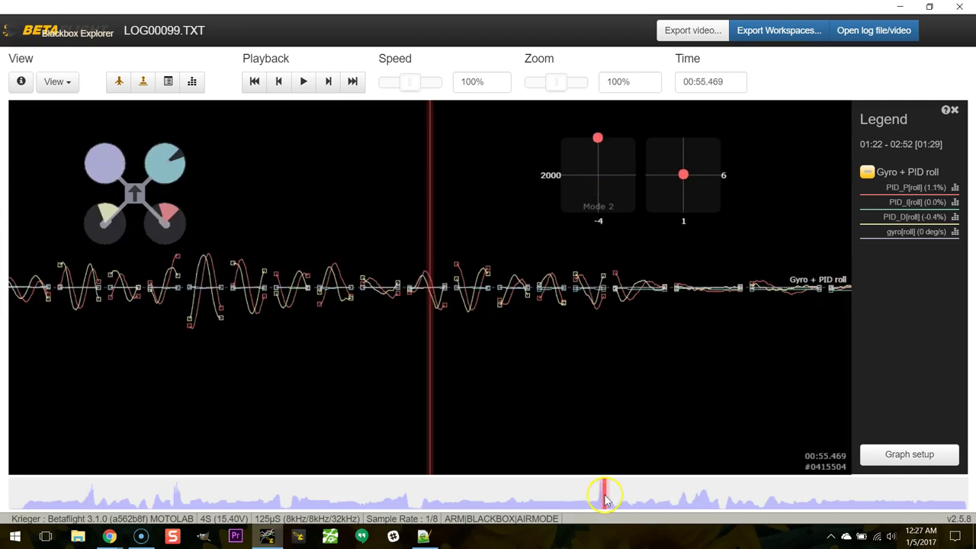
{"action": "left_click", "coordinate": [600, 499]}
{"action": "left_click", "coordinate": [598, 497]}
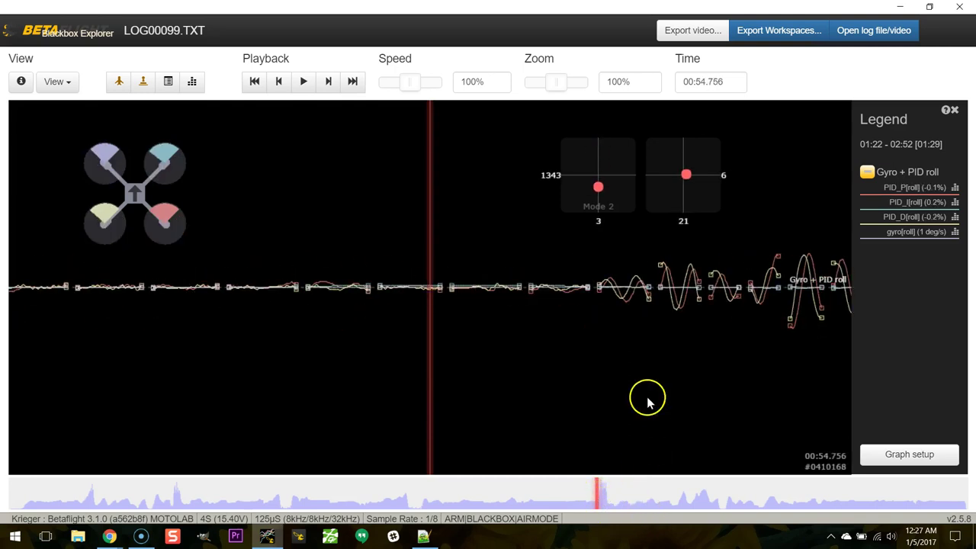
- Rewind the log and step with the arrow keys to 00:14.932, just before large oscillations
{"action": "left_click_drag", "start_coordinate": [729, 349], "coordinate": [629, 400]}
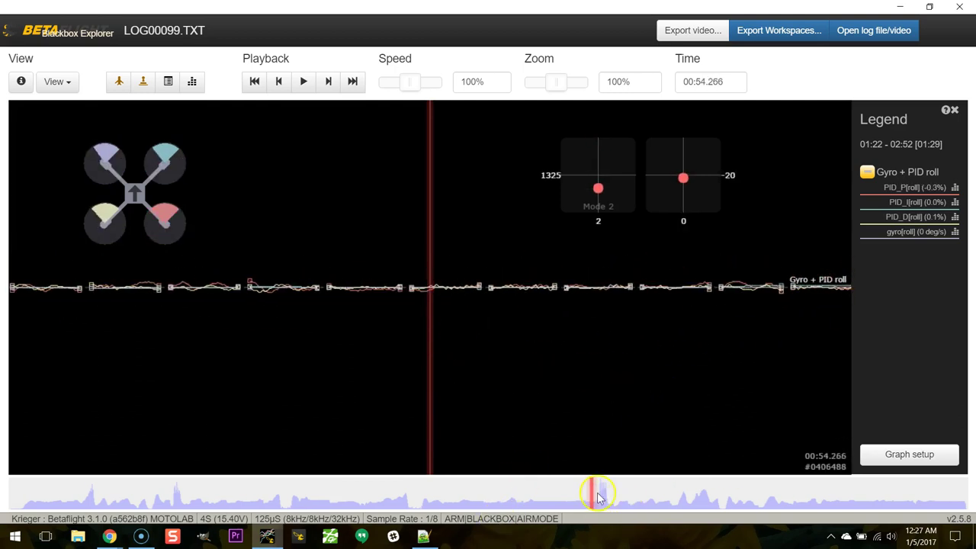
{"action": "left_click_drag", "start_coordinate": [591, 498], "coordinate": [72, 496]}
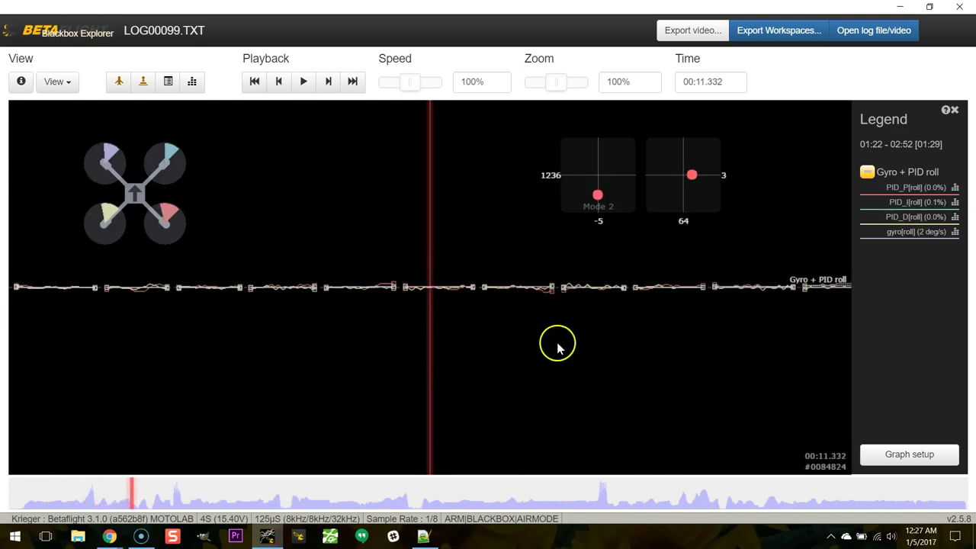
{"action": "key", "text": "Left"}
{"action": "key", "text": "Left"}
{"action": "key", "text": "Left"}
{"action": "key", "text": "Left"}
{"action": "key", "text": "Left"}
{"action": "key", "text": "Left"}
{"action": "key", "text": "Left"}
{"action": "key", "text": "Left"}
{"action": "key", "text": "Left"}
{"action": "key", "text": "Left"}
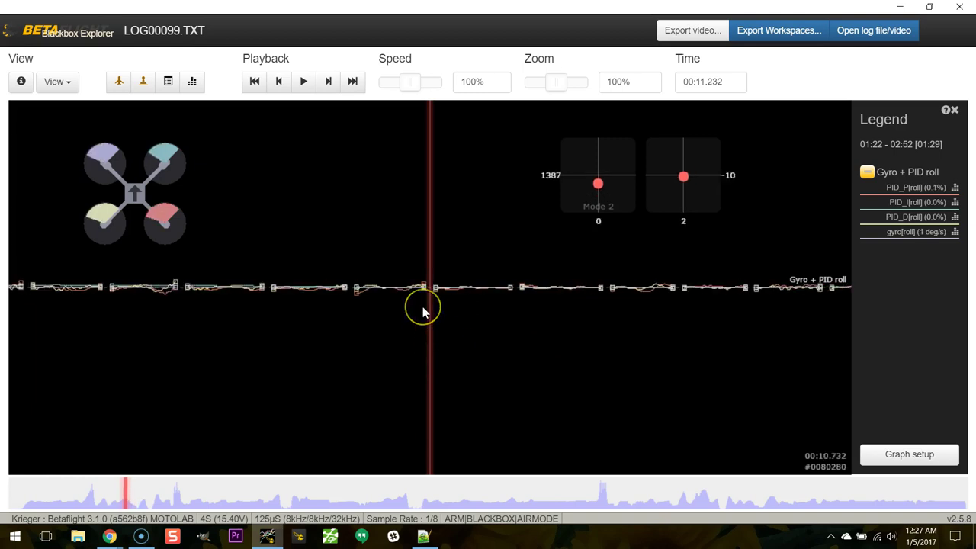
{"action": "key", "text": "Right"}
{"action": "key", "text": "Right"}
{"action": "key", "text": "Right"}
{"action": "key", "text": "Right"}
{"action": "key", "text": "Right"}
{"action": "key", "text": "Right"}
{"action": "key", "text": "Right"}
{"action": "key", "text": "Right"}
{"action": "key", "text": "Right"}
{"action": "key", "text": "Right"}
{"action": "key", "text": "Right"}
{"action": "key", "text": "Right"}
{"action": "key", "text": "Right"}
{"action": "key", "text": "Right"}
{"action": "key", "text": "Right"}
{"action": "key", "text": "Right"}
{"action": "key", "text": "Right"}
{"action": "key", "text": "Right"}
{"action": "key", "text": "Right"}
{"action": "key", "text": "Right"}
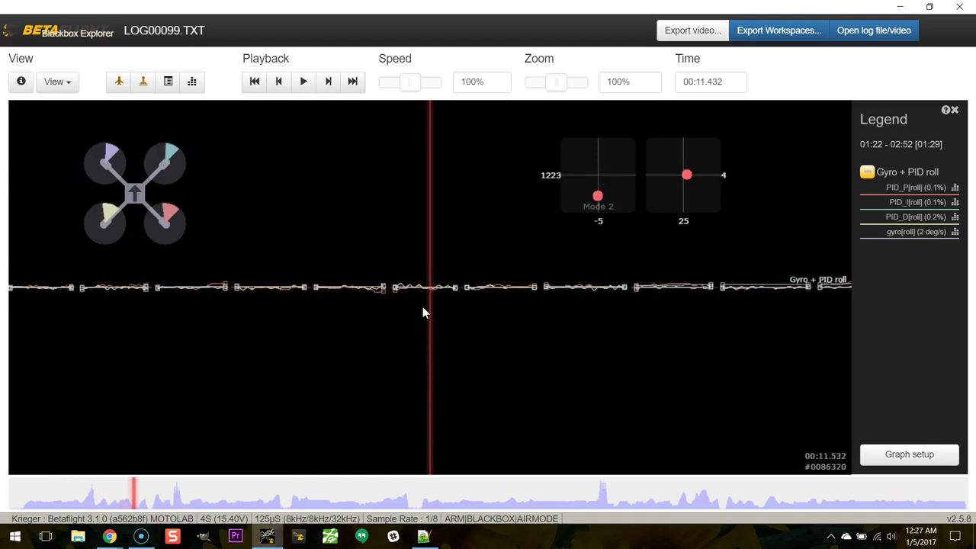
{"action": "key", "text": "Right"}
{"action": "key", "text": "Right"}
{"action": "key", "text": "Right"}
{"action": "key", "text": "Right"}
{"action": "key", "text": "Right"}
{"action": "key", "text": "Right"}
{"action": "left_click", "coordinate": [393, 374]}
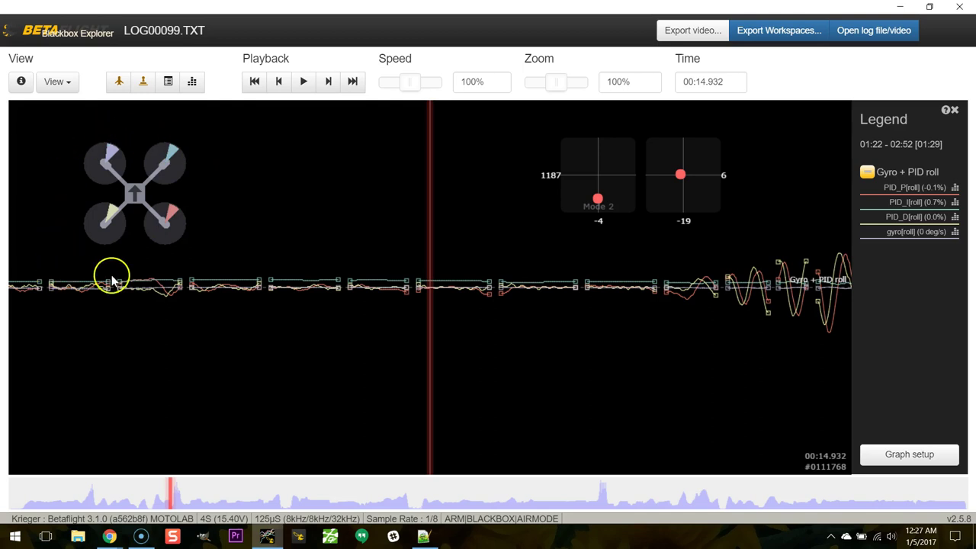
- Scrub the graph back to 00:11.529, where the roll traces stay nearly flat
{"action": "mouse_move", "coordinate": [203, 340]}
{"action": "left_mouse_down"}
{"action": "mouse_move", "coordinate": [392, 323]}
{"action": "mouse_move", "coordinate": [719, 319]}
{"action": "mouse_move", "coordinate": [634, 318]}
{"action": "left_mouse_up"}
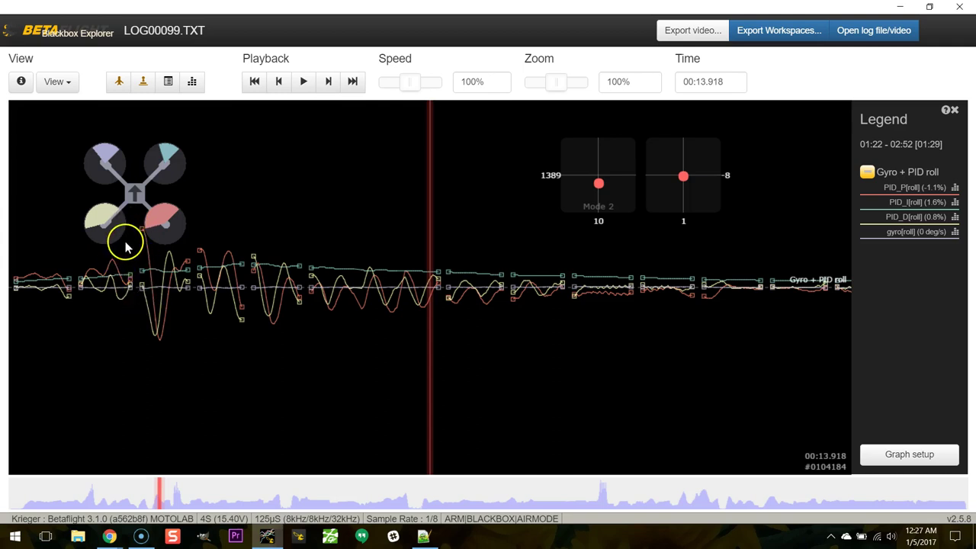
{"action": "left_click_drag", "start_coordinate": [187, 348], "coordinate": [567, 329]}
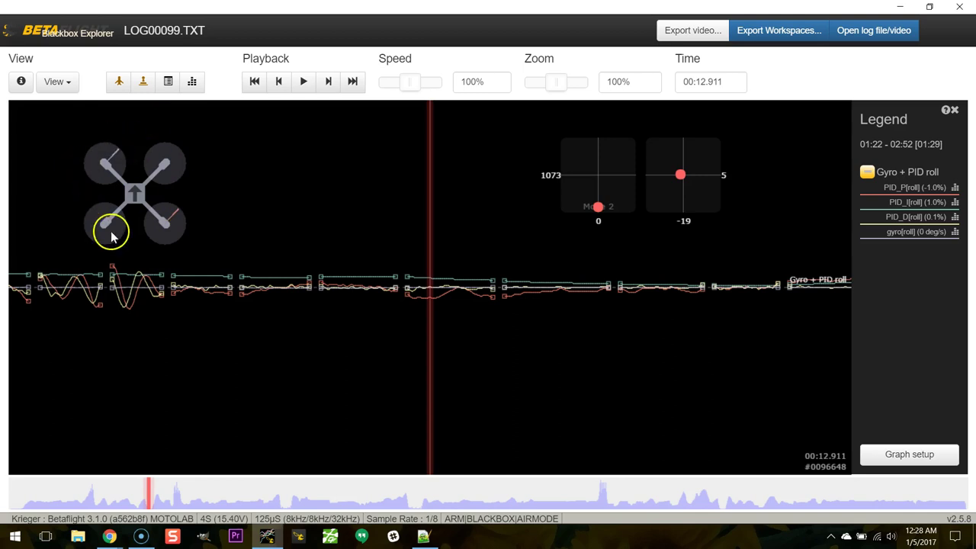
{"action": "left_click_drag", "start_coordinate": [176, 314], "coordinate": [417, 303]}
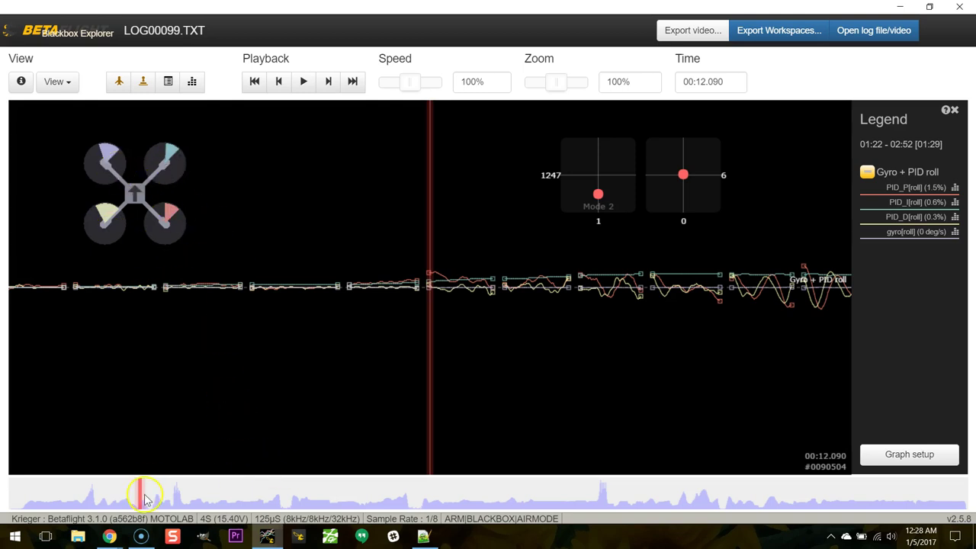
{"action": "mouse_move", "coordinate": [145, 499]}
{"action": "left_mouse_down"}
{"action": "mouse_move", "coordinate": [190, 494]}
{"action": "mouse_move", "coordinate": [131, 492]}
{"action": "left_mouse_up"}
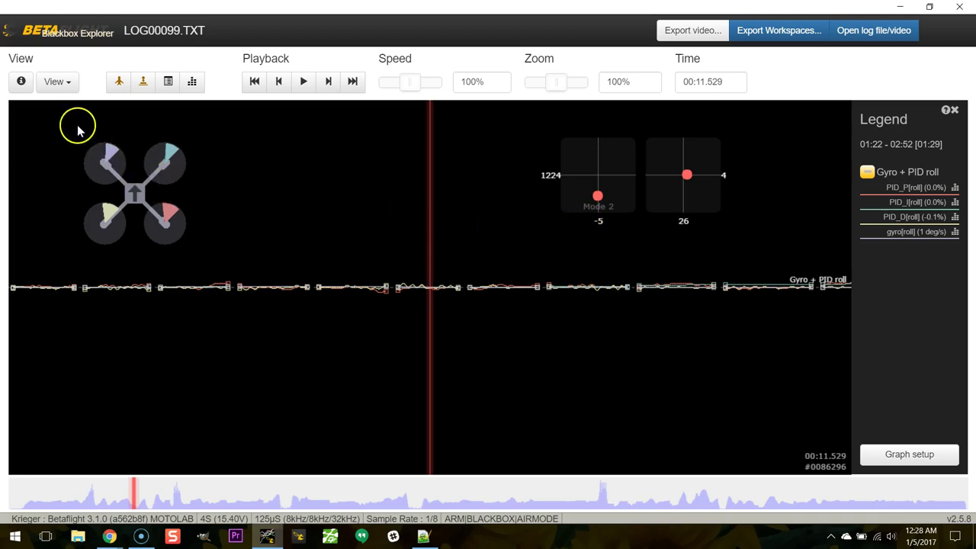
{"action": "left_click", "coordinate": [58, 83]}
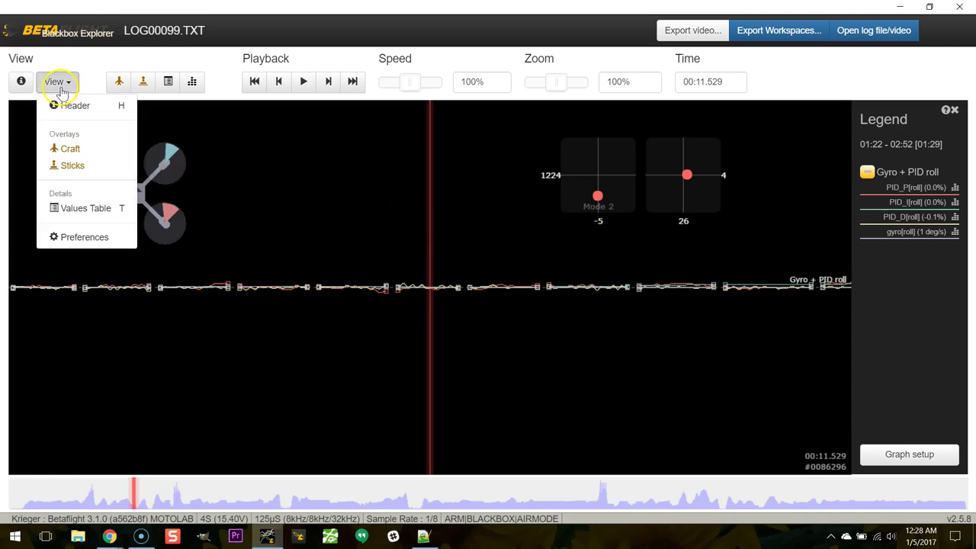
{"action": "left_click", "coordinate": [73, 236]}
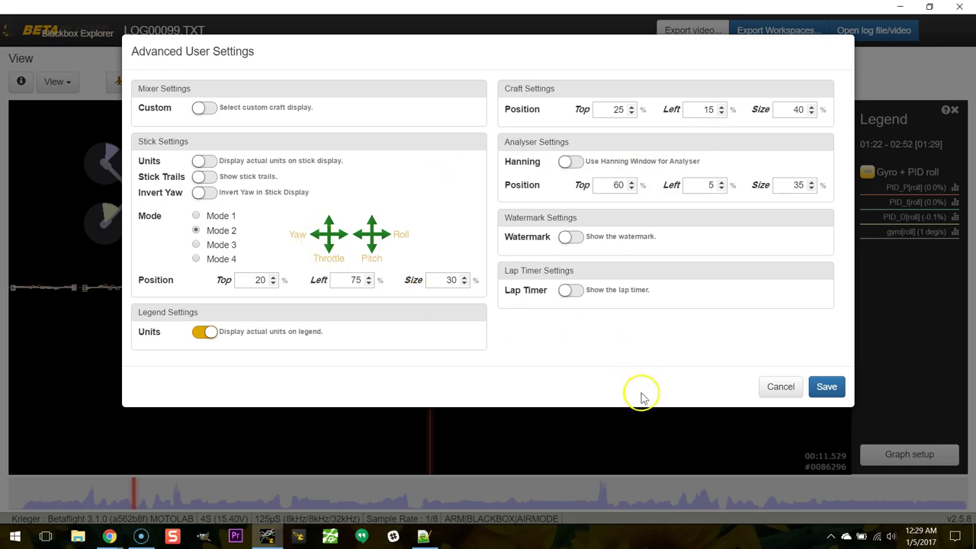
{"action": "left_click", "coordinate": [779, 387]}
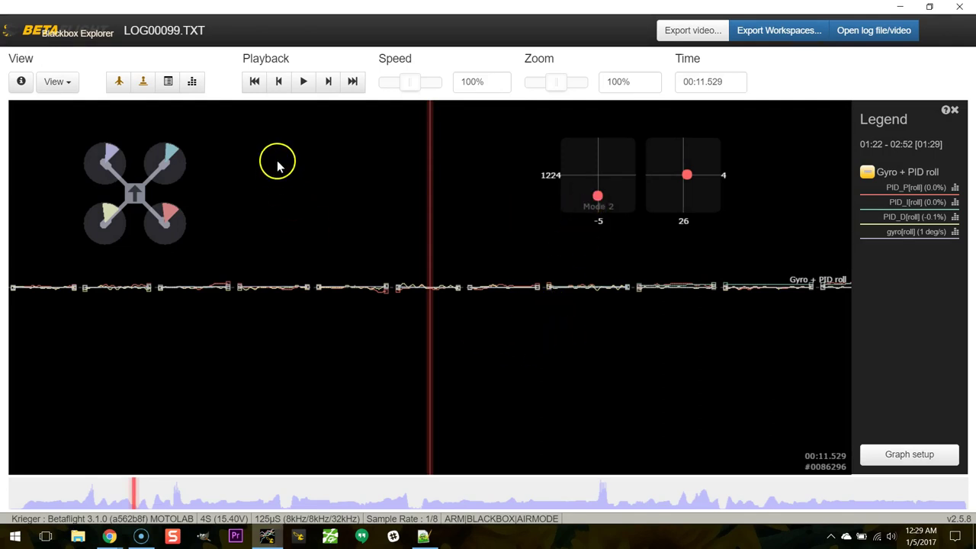
- Play the log forward and pause it at 00:14.403
{"action": "left_click", "coordinate": [304, 81]}
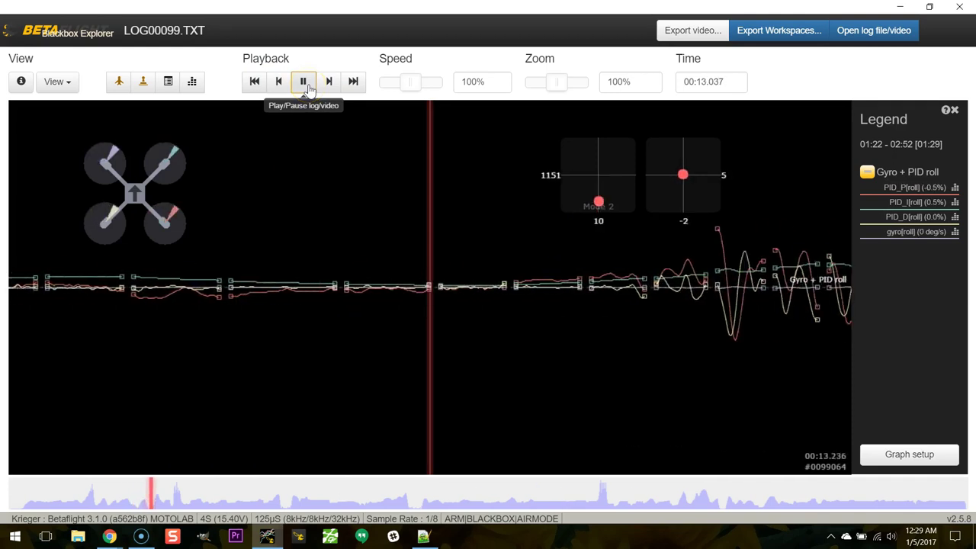
{"action": "left_click", "coordinate": [304, 81]}
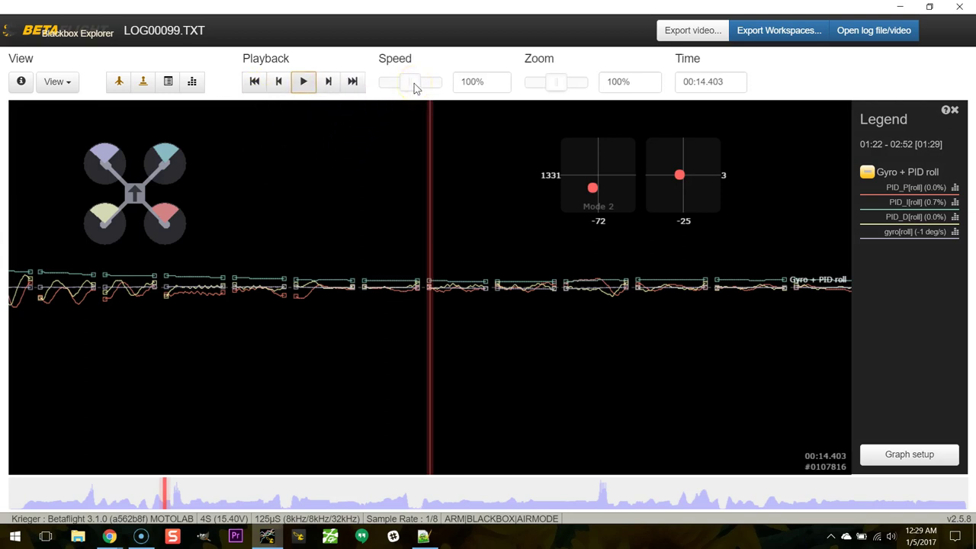
- Drag the Zoom slider down to 10% to reveal two bursts of roll oscillation
{"action": "mouse_move", "coordinate": [402, 89]}
{"action": "left_mouse_down"}
{"action": "mouse_move", "coordinate": [420, 87]}
{"action": "mouse_move", "coordinate": [388, 94]}
{"action": "mouse_move", "coordinate": [409, 95]}
{"action": "left_mouse_up"}
{"action": "left_click_drag", "start_coordinate": [559, 89], "coordinate": [528, 91]}
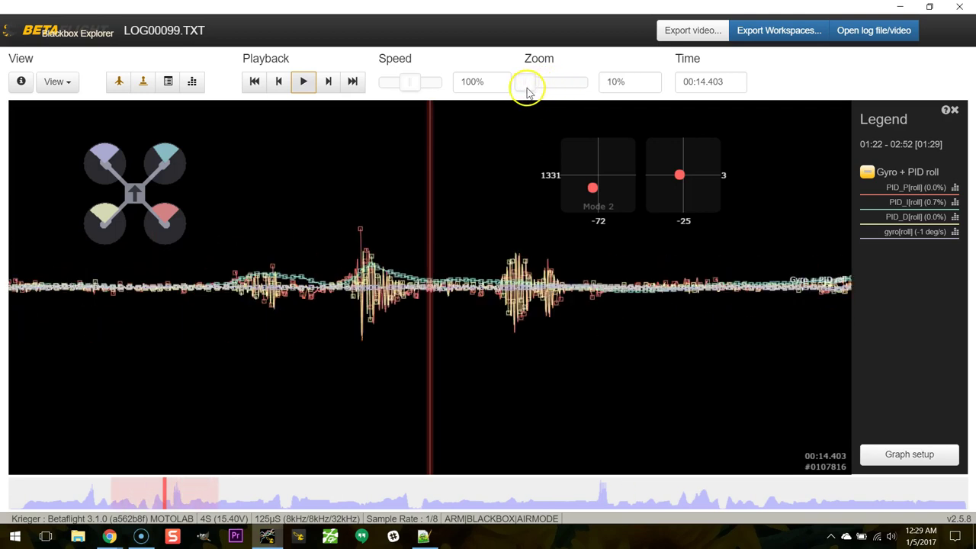
- Play on to 00:22.686, pause, and restore the graph zoom to 100%
{"action": "left_click", "coordinate": [312, 88]}
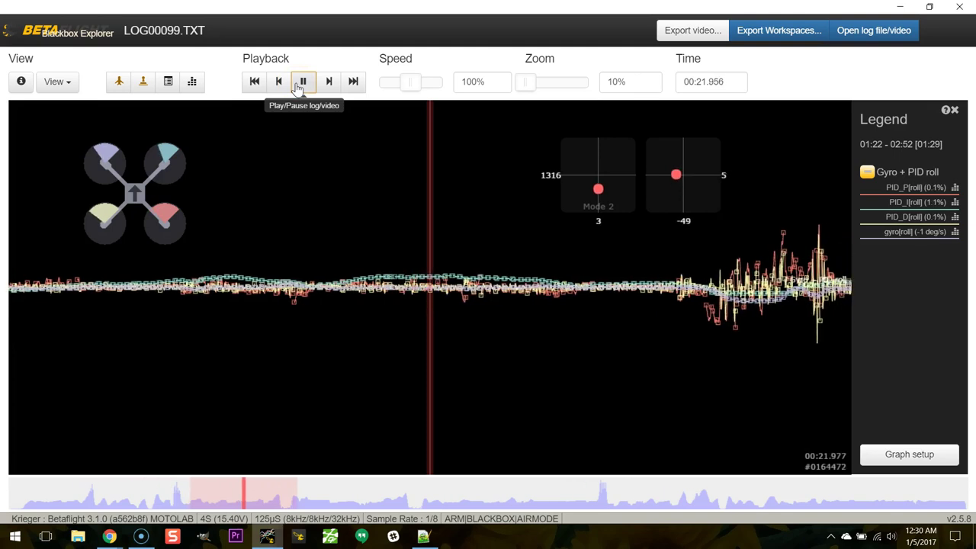
{"action": "left_click", "coordinate": [299, 85]}
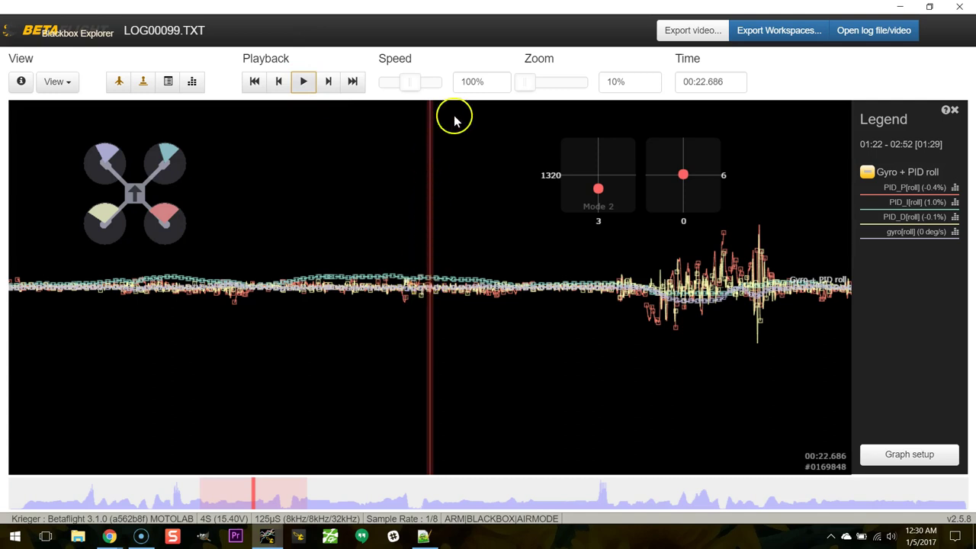
{"action": "left_click_drag", "start_coordinate": [525, 82], "coordinate": [554, 84]}
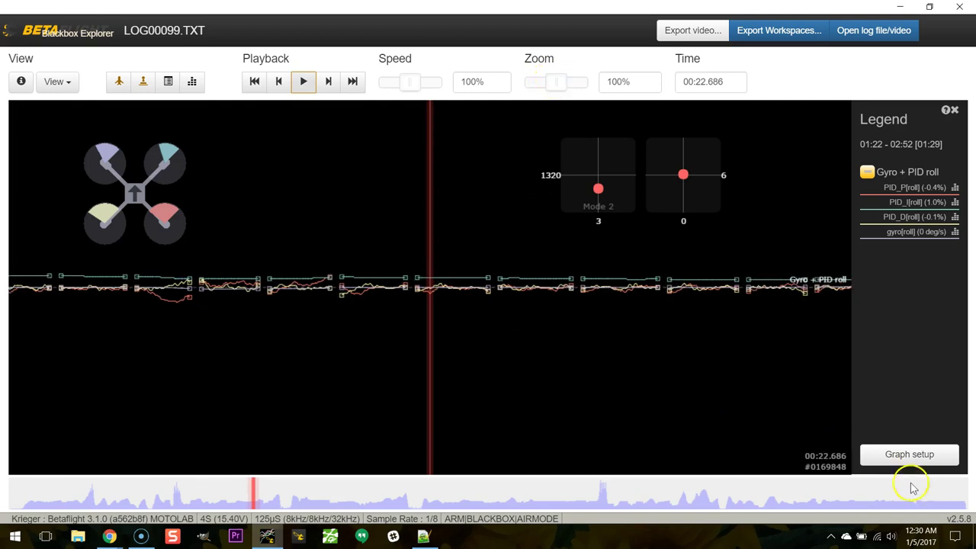
- Swap the Gyro + PID roll graph for the Gyros preset (roll, pitch, yaw) and save
{"action": "left_click", "coordinate": [892, 463]}
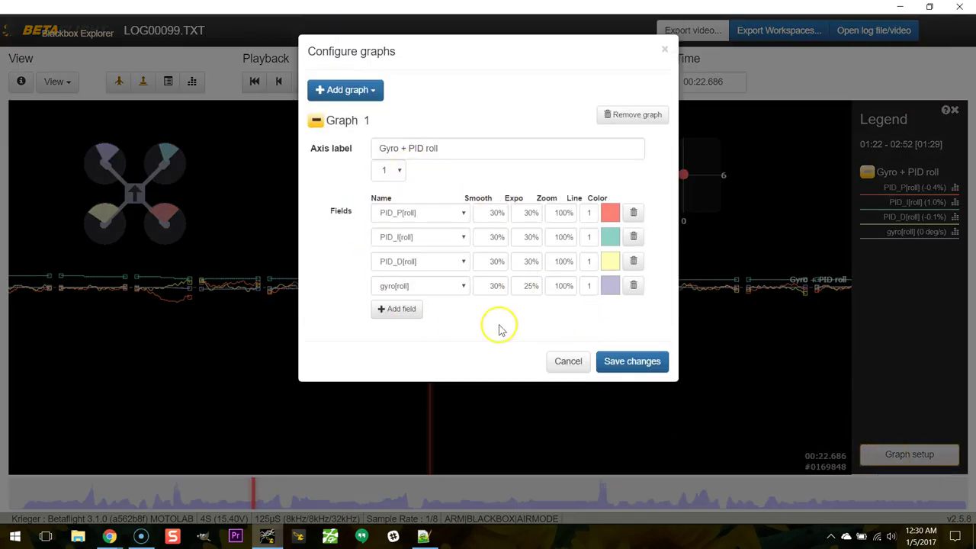
{"action": "left_click", "coordinate": [636, 117]}
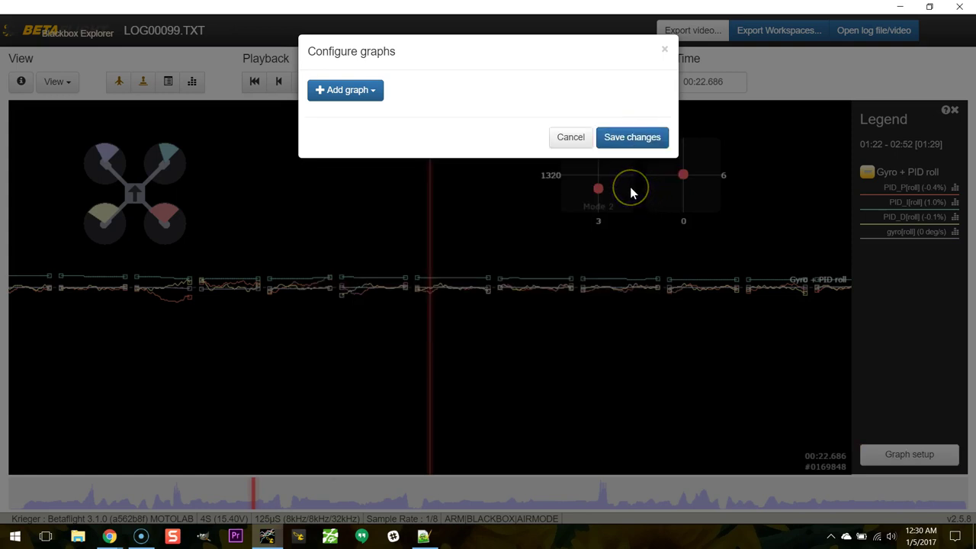
{"action": "left_click", "coordinate": [336, 93]}
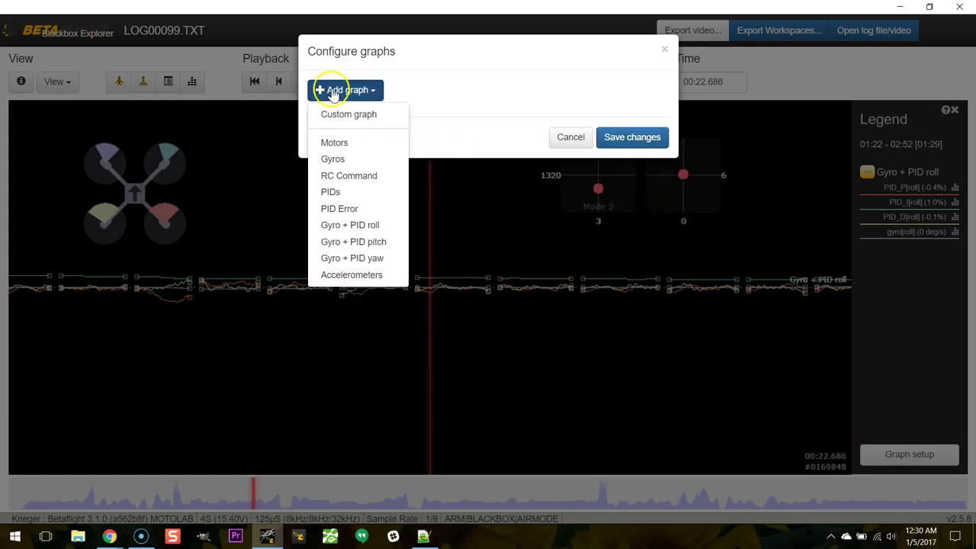
{"action": "left_click", "coordinate": [355, 167]}
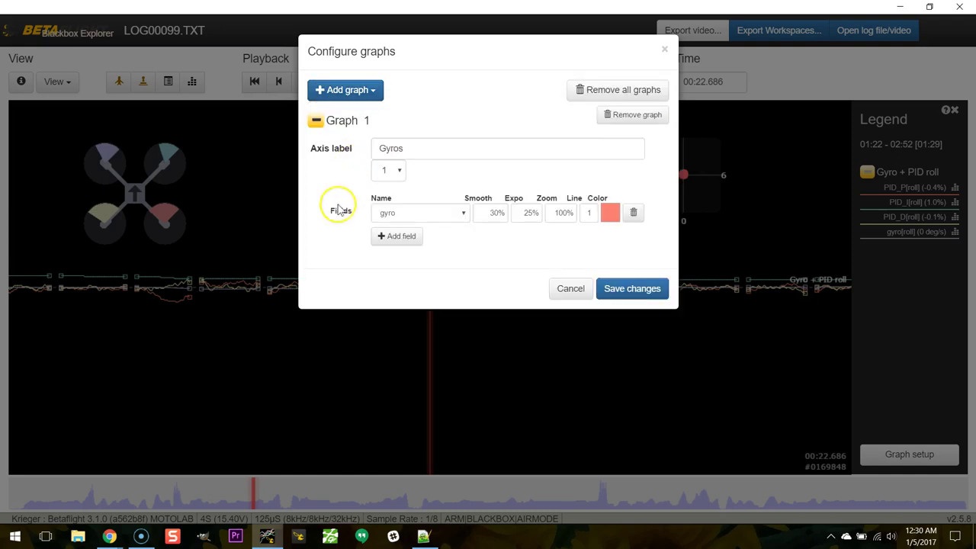
{"action": "left_click", "coordinate": [621, 294]}
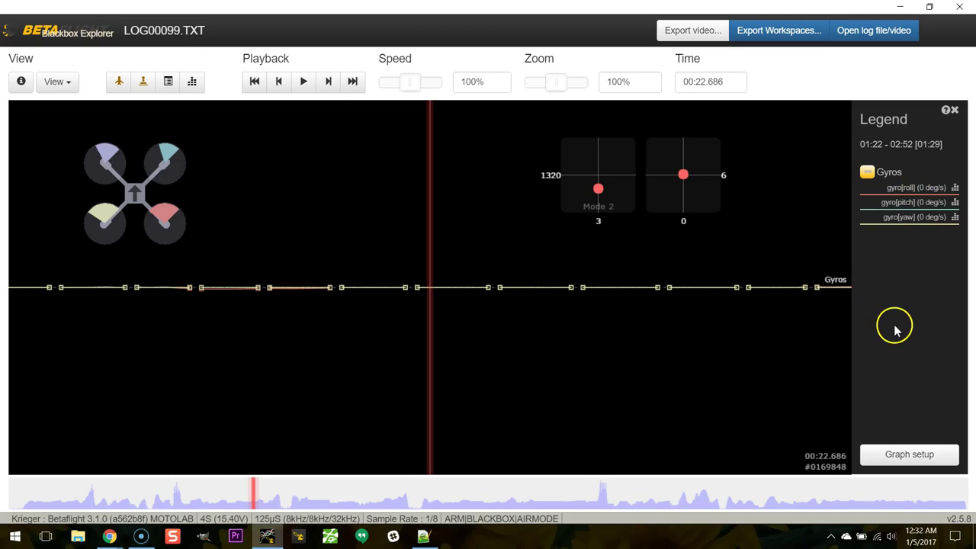
- Nudge LOG00099.TXT's playback position forward from 00:22.686 to about 00:23
{"action": "left_click", "coordinate": [730, 360]}
{"action": "left_click", "coordinate": [710, 355]}
- Drag the overview playhead about two seconds forward, pausing LOG00099.TXT at 00:25.780
{"action": "left_click_drag", "start_coordinate": [255, 499], "coordinate": [286, 497]}
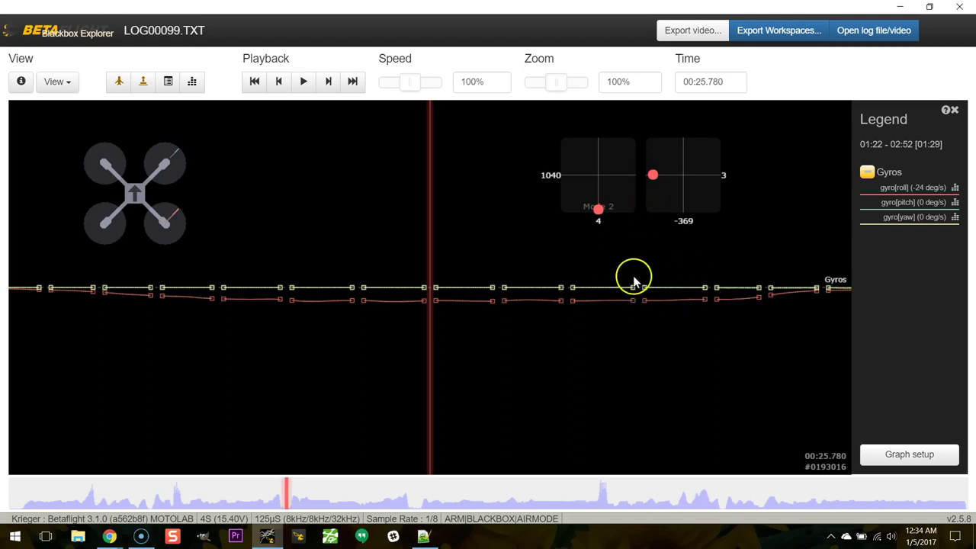
{"action": "key", "text": "space"}
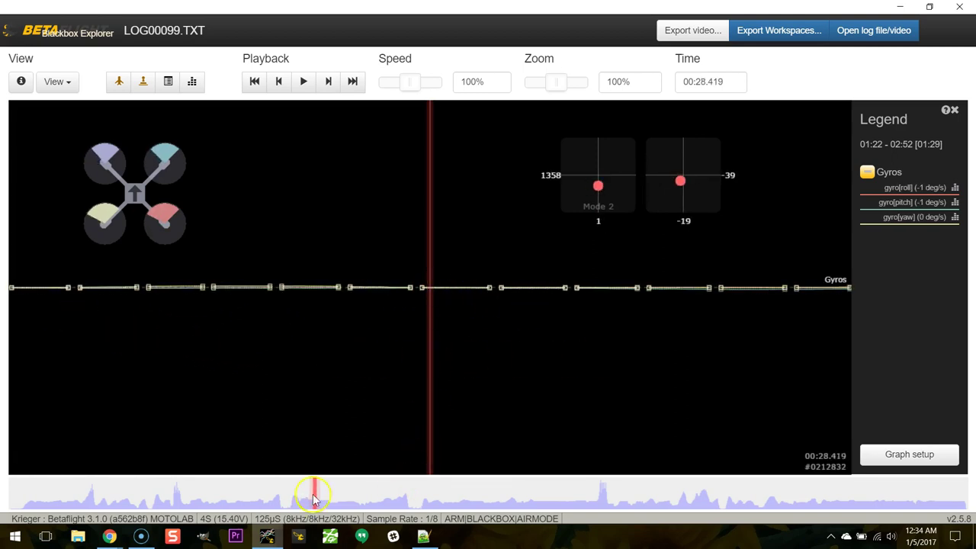
{"action": "left_click_drag", "start_coordinate": [325, 494], "coordinate": [418, 479]}
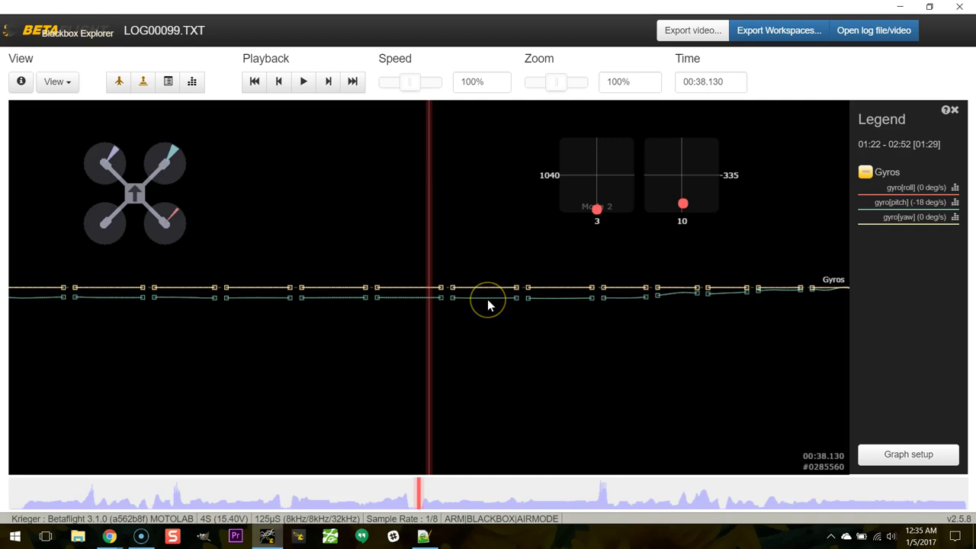
{"action": "left_click_drag", "start_coordinate": [488, 305], "coordinate": [656, 343]}
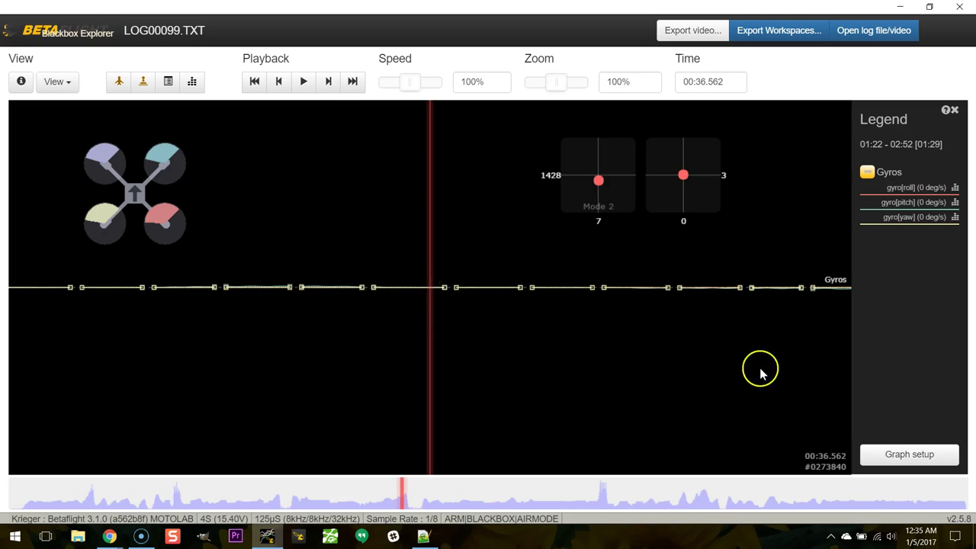
{"action": "left_click_drag", "start_coordinate": [758, 370], "coordinate": [552, 377]}
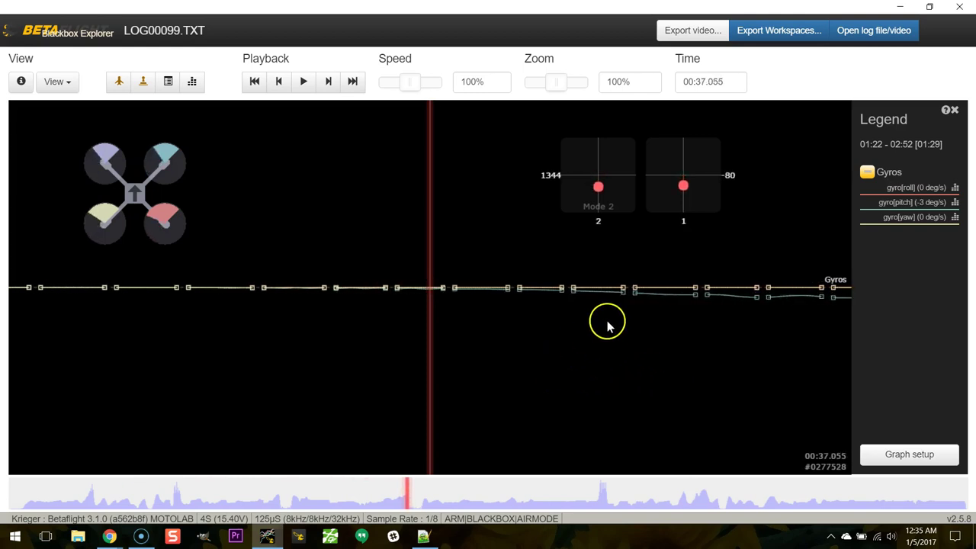
{"action": "left_click_drag", "start_coordinate": [673, 297], "coordinate": [571, 325]}
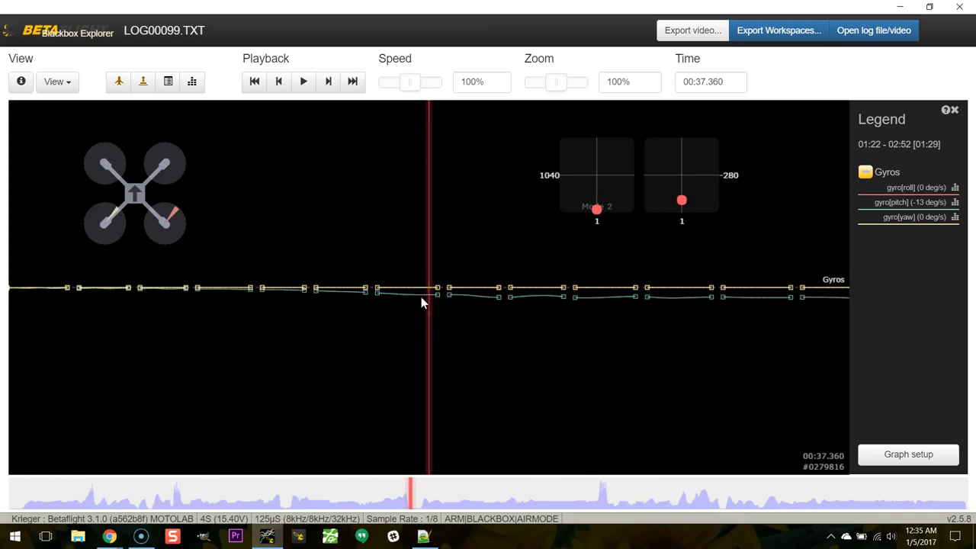
{"action": "left_click", "coordinate": [438, 288]}
{"action": "left_click_drag", "start_coordinate": [701, 324], "coordinate": [617, 333]}
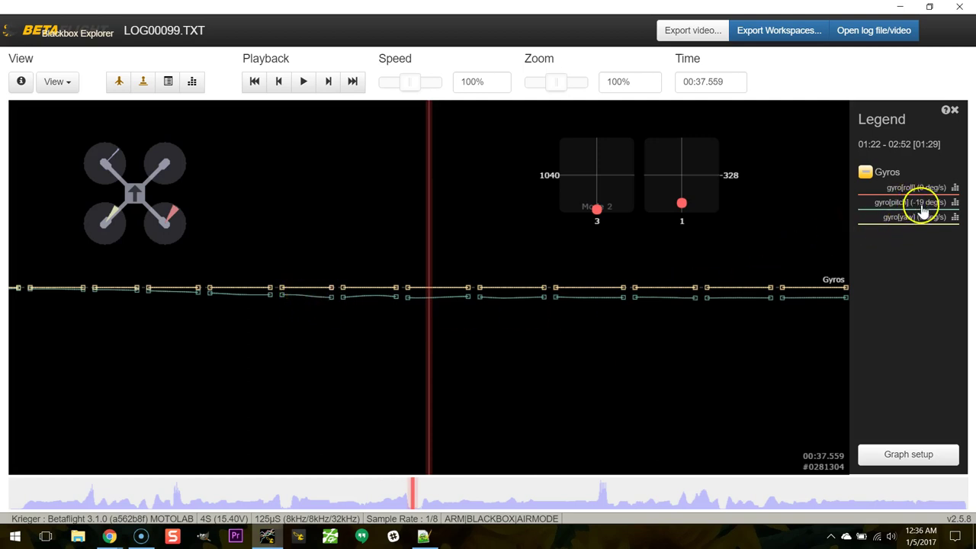
{"action": "key", "text": "space"}
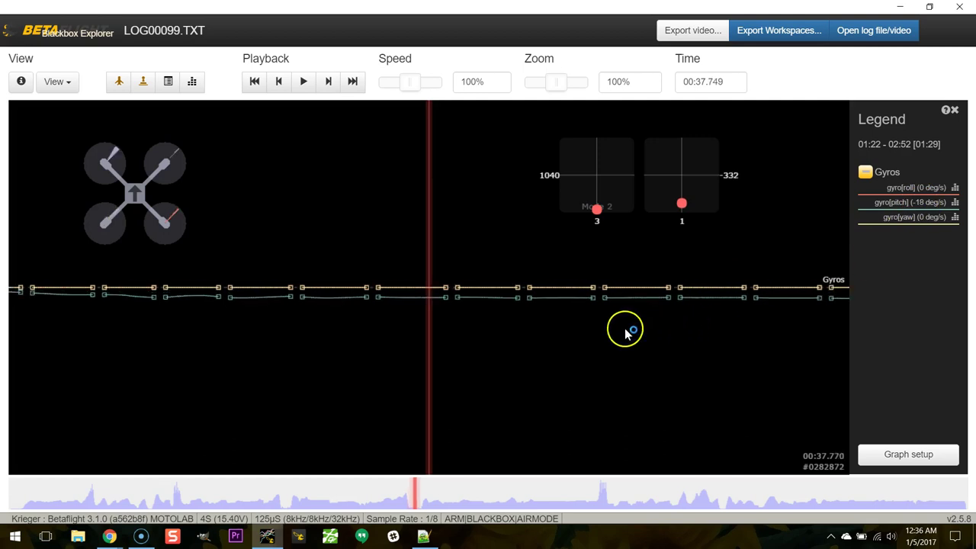
- Play LOG00099.TXT forward to 01:15.183 while watching its flat gyro traces
{"action": "left_click", "coordinate": [429, 290]}
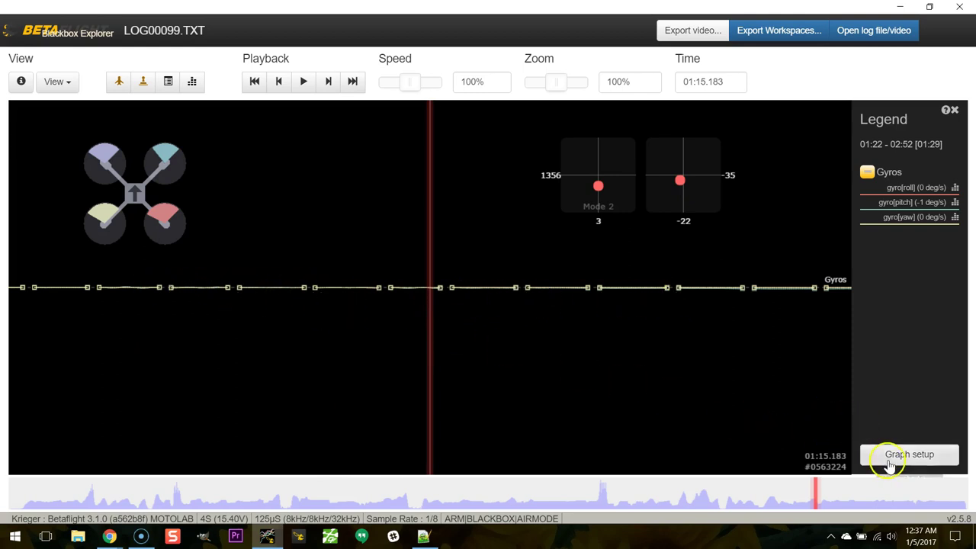
- Load LOG00001.TXT for comparison and rewind its gyro graph to about 00:11.926
{"action": "left_click", "coordinate": [867, 38]}
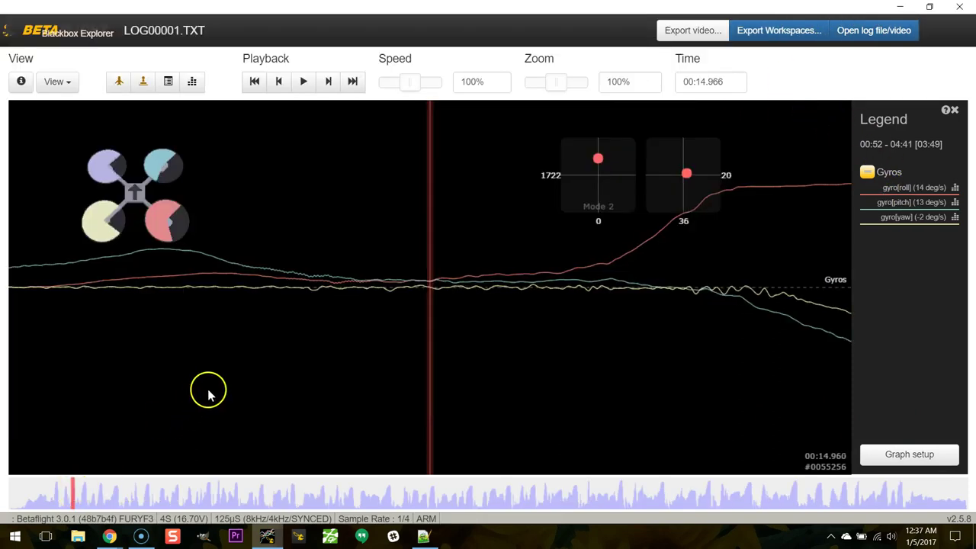
{"action": "left_click_drag", "start_coordinate": [208, 393], "coordinate": [943, 352]}
{"action": "scroll", "coordinate": [514, 327], "scroll_direction": "up", "scroll_amount": 10}
{"action": "left_click_drag", "start_coordinate": [633, 349], "coordinate": [782, 341]}
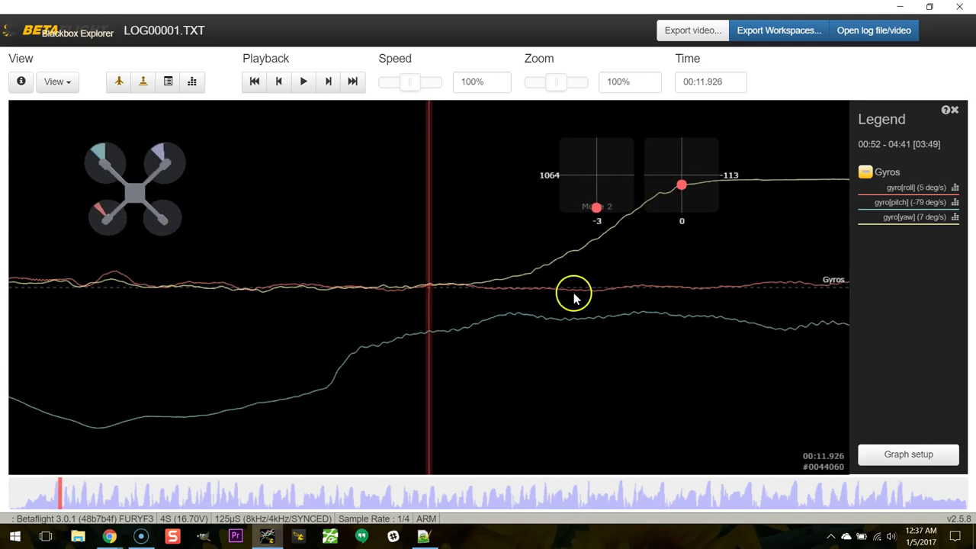
- Scroll and drag through LOG00001.TXT's roll, pitch and yaw gyro traces around 00:12
{"action": "scroll", "coordinate": [638, 327], "scroll_direction": "down", "scroll_amount": 3}
{"action": "scroll", "coordinate": [593, 227], "scroll_direction": "down", "scroll_amount": 5}
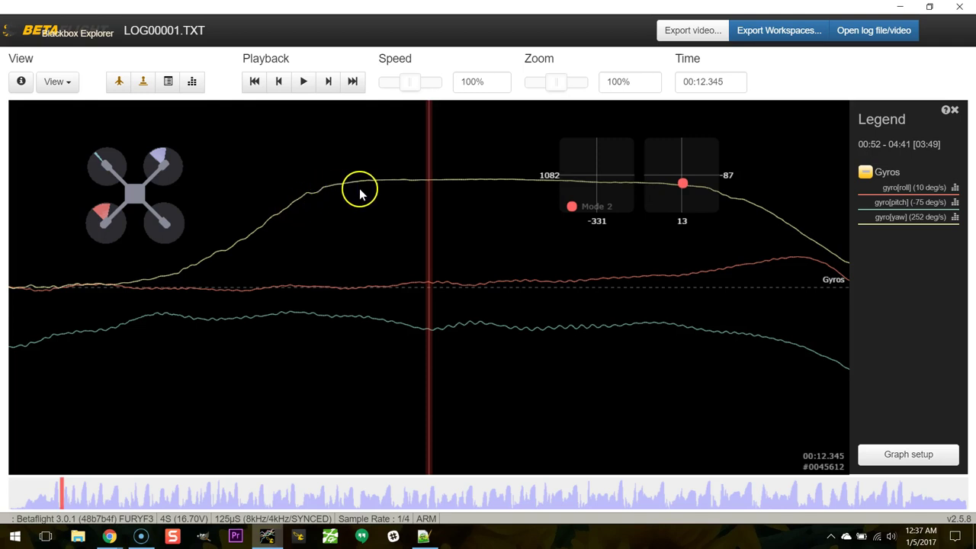
{"action": "left_click_drag", "start_coordinate": [433, 190], "coordinate": [355, 191]}
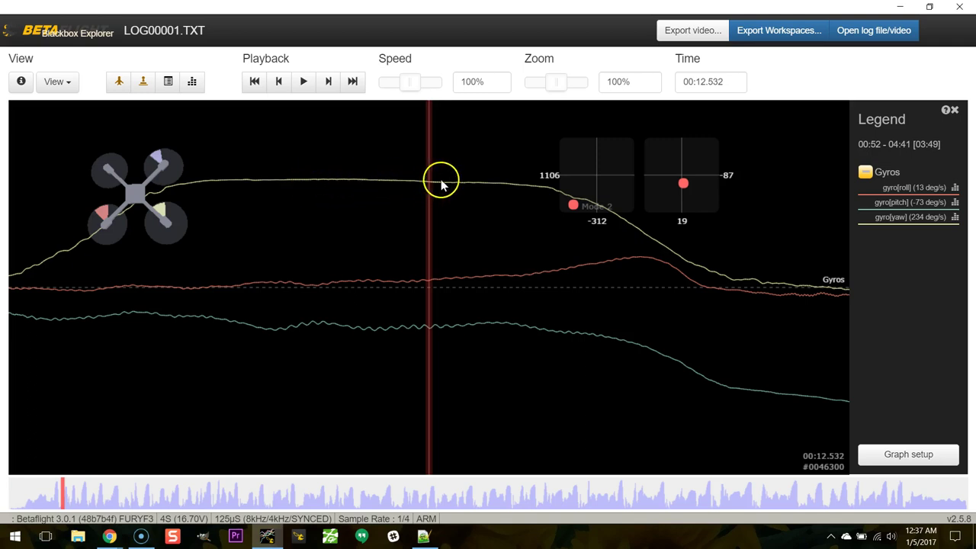
{"action": "scroll", "coordinate": [455, 215], "scroll_direction": "down", "scroll_amount": 1}
{"action": "scroll", "coordinate": [503, 212], "scroll_direction": "down", "scroll_amount": 2}
{"action": "scroll", "coordinate": [488, 243], "scroll_direction": "down", "scroll_amount": 3}
{"action": "scroll", "coordinate": [397, 228], "scroll_direction": "down", "scroll_amount": 2}
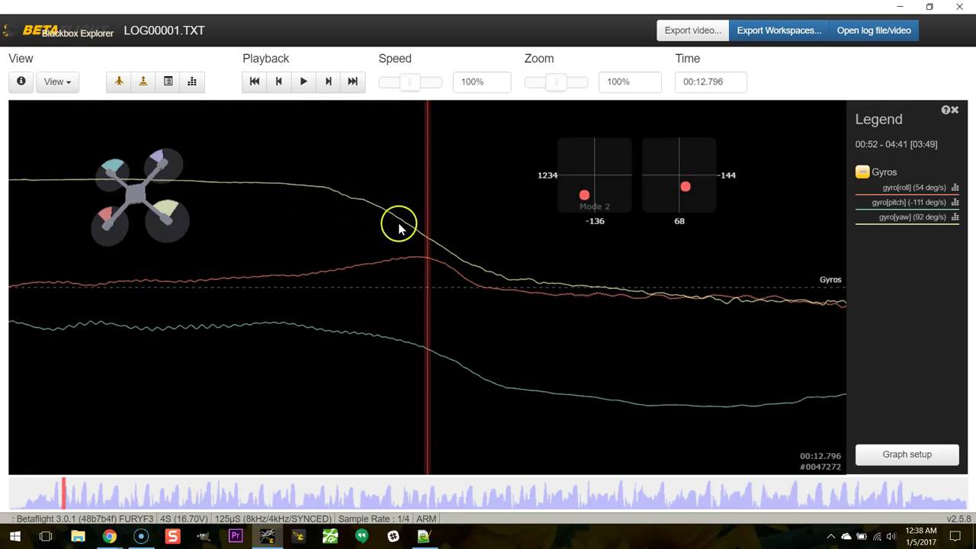
{"action": "scroll", "coordinate": [408, 236], "scroll_direction": "down", "scroll_amount": 2}
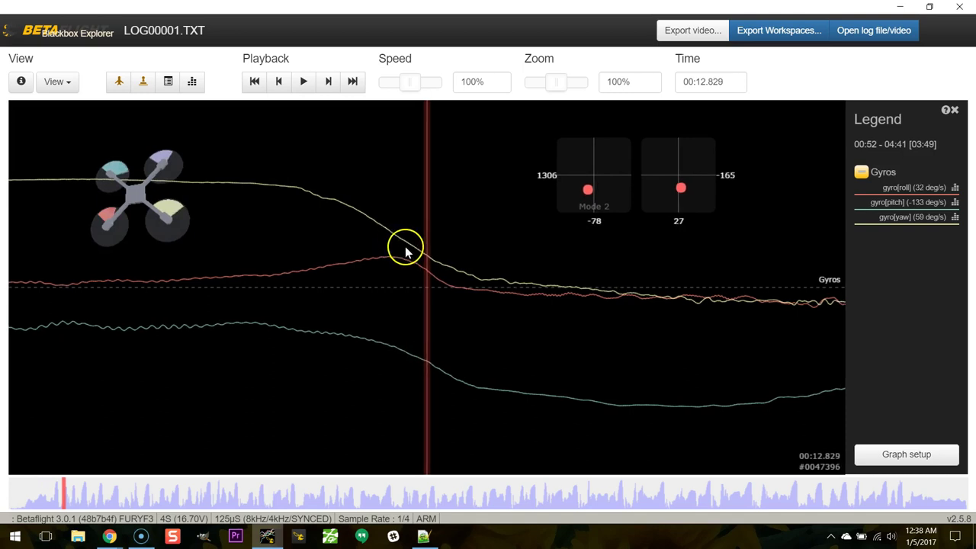
{"action": "scroll", "coordinate": [396, 262], "scroll_direction": "down", "scroll_amount": 1}
{"action": "scroll", "coordinate": [396, 261], "scroll_direction": "down", "scroll_amount": 5}
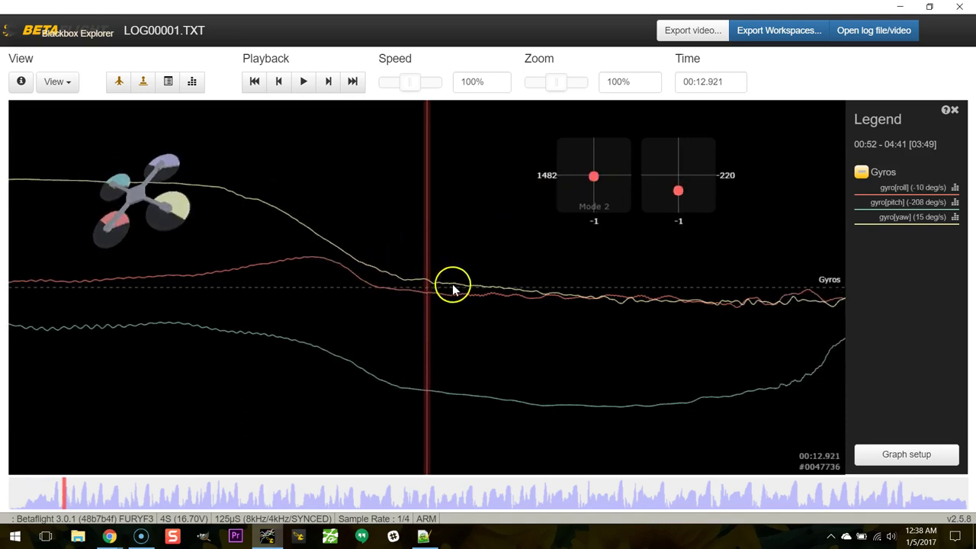
- Pan the gyro graph forward past 00:13.6 to 00:15.108, where roll climbs to 26 deg/s
{"action": "left_click_drag", "start_coordinate": [488, 289], "coordinate": [366, 305]}
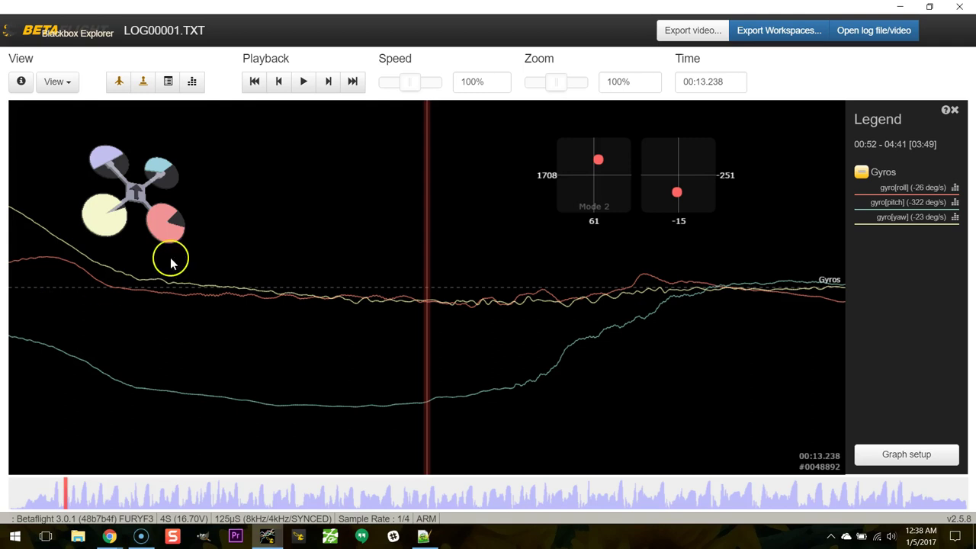
{"action": "left_click_drag", "start_coordinate": [169, 404], "coordinate": [526, 305]}
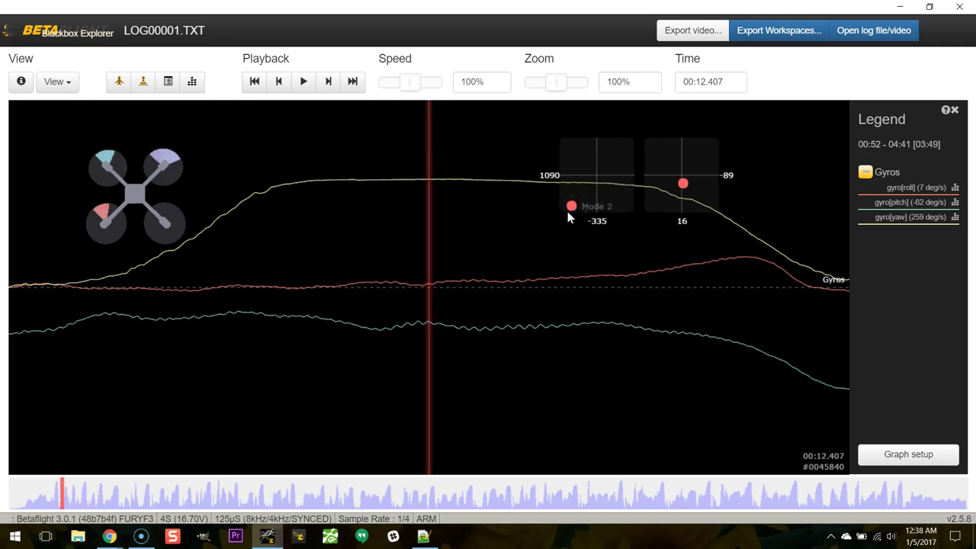
{"action": "left_click_drag", "start_coordinate": [567, 213], "coordinate": [593, 184]}
{"action": "left_click_drag", "start_coordinate": [470, 241], "coordinate": [388, 239]}
{"action": "left_click_drag", "start_coordinate": [579, 213], "coordinate": [449, 227]}
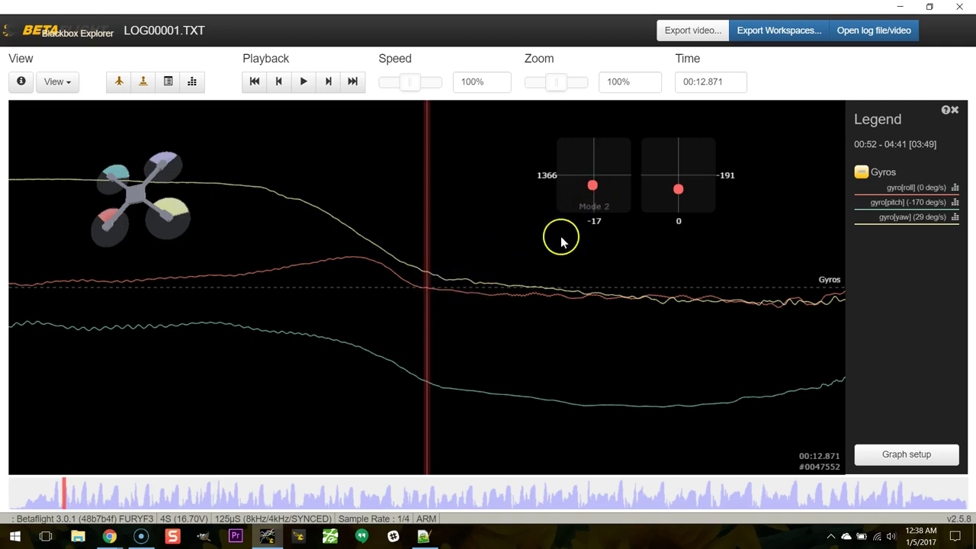
{"action": "left_click_drag", "start_coordinate": [573, 323], "coordinate": [134, 296]}
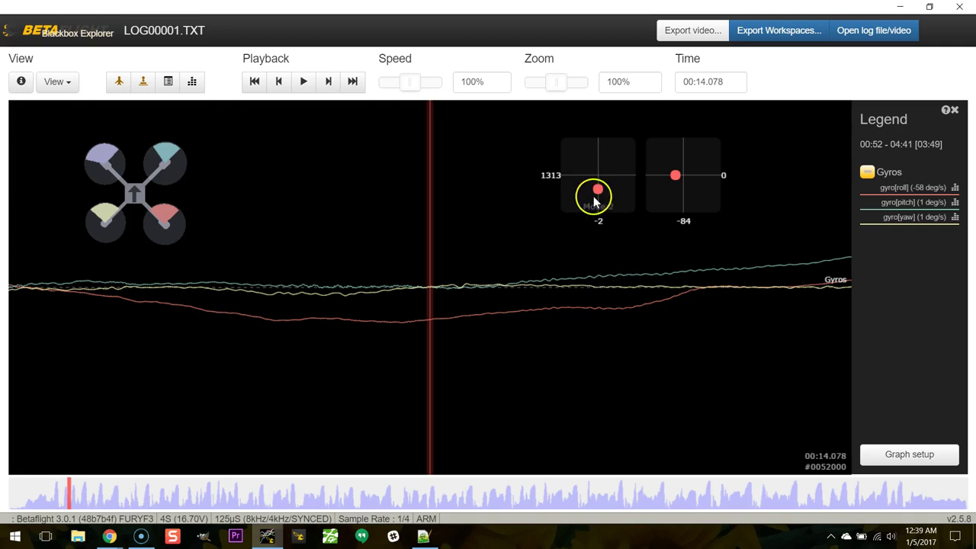
{"action": "left_click_drag", "start_coordinate": [697, 312], "coordinate": [344, 374]}
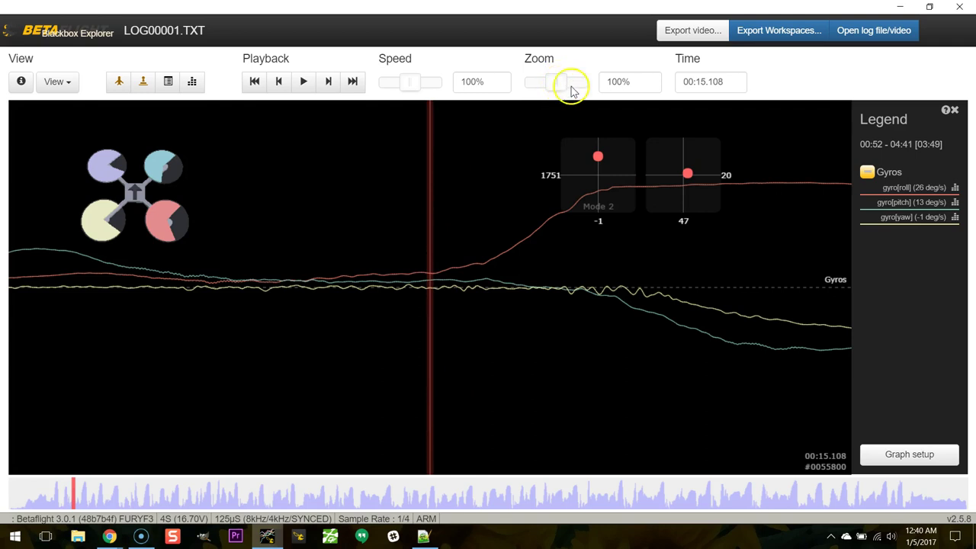
- Zoom LOG00001.TXT's gyro graph out to 10%
{"action": "mouse_move", "coordinate": [556, 87]}
{"action": "left_mouse_down"}
{"action": "mouse_move", "coordinate": [519, 90]}
{"action": "mouse_move", "coordinate": [560, 84]}
{"action": "left_mouse_up"}
{"action": "scroll", "coordinate": [505, 350], "scroll_direction": "down", "scroll_amount": 5}
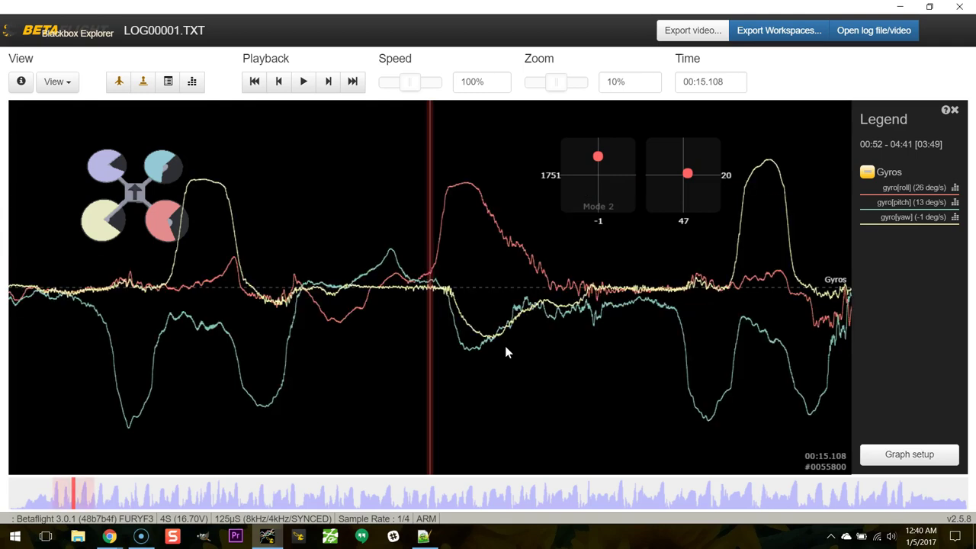
{"action": "scroll", "coordinate": [505, 345], "scroll_direction": "up", "scroll_amount": 5}
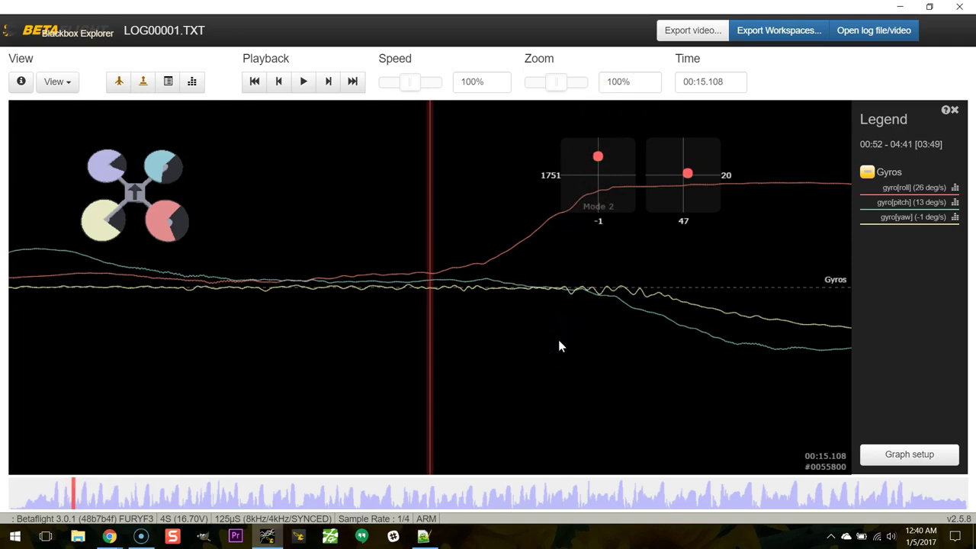
{"action": "scroll", "coordinate": [559, 346], "scroll_direction": "down", "scroll_amount": 5}
- Pan the zoomed-out graph back from 00:13.690 to about 00:09.362
{"action": "left_click_drag", "start_coordinate": [558, 346], "coordinate": [419, 333]}
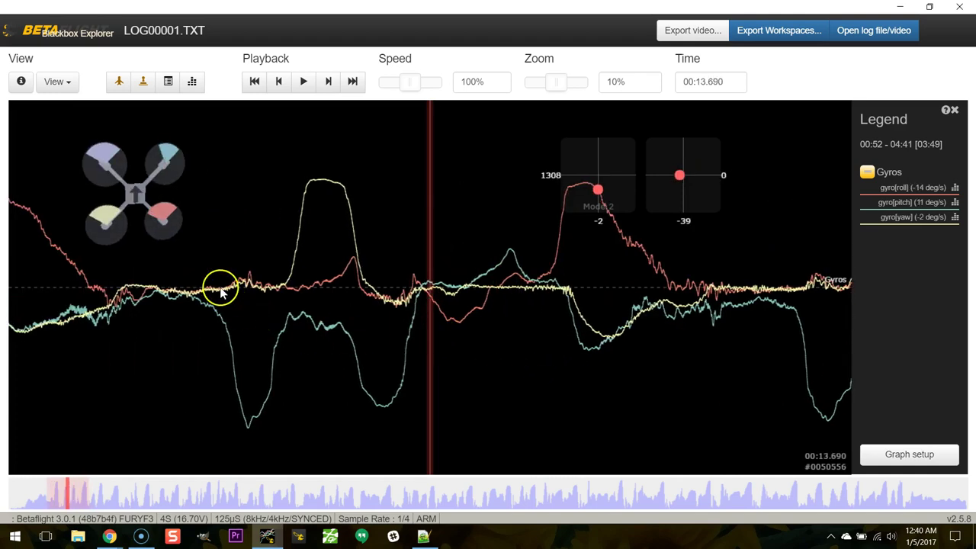
{"action": "left_click_drag", "start_coordinate": [158, 297], "coordinate": [305, 297]}
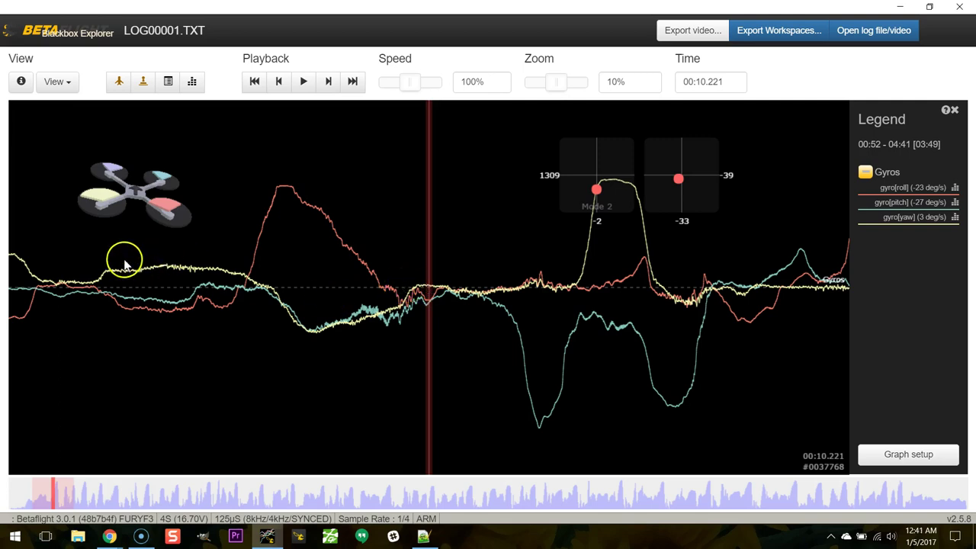
{"action": "left_click_drag", "start_coordinate": [141, 278], "coordinate": [185, 272]}
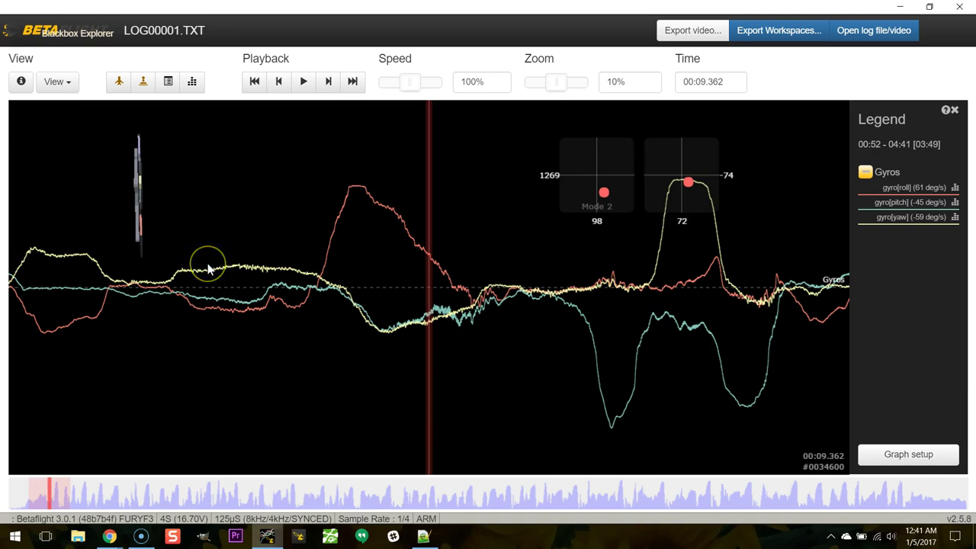
- Reopen LOG00099.TXT from Downloads and move its graph forward into the flight
{"action": "left_click", "coordinate": [869, 31]}
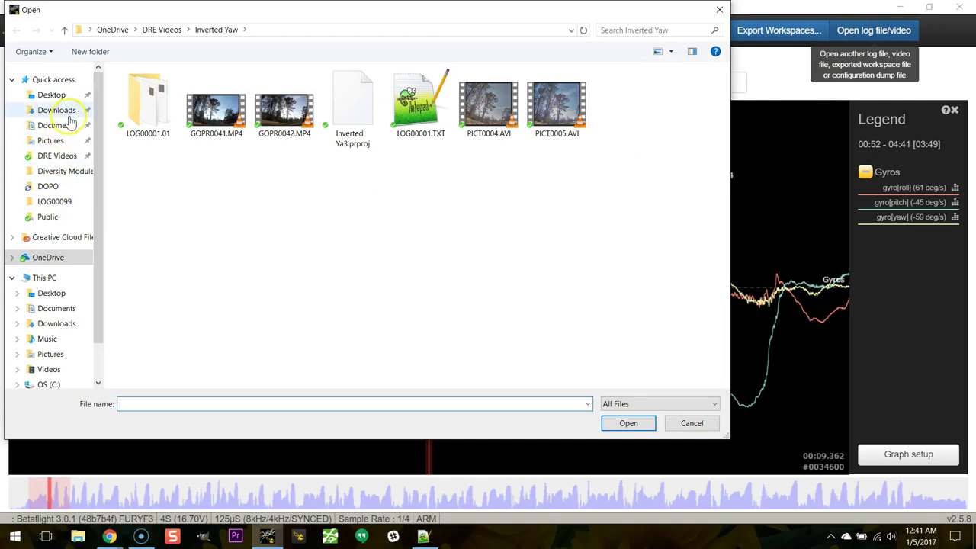
{"action": "left_click", "coordinate": [56, 110]}
{"action": "double_click", "coordinate": [421, 107]}
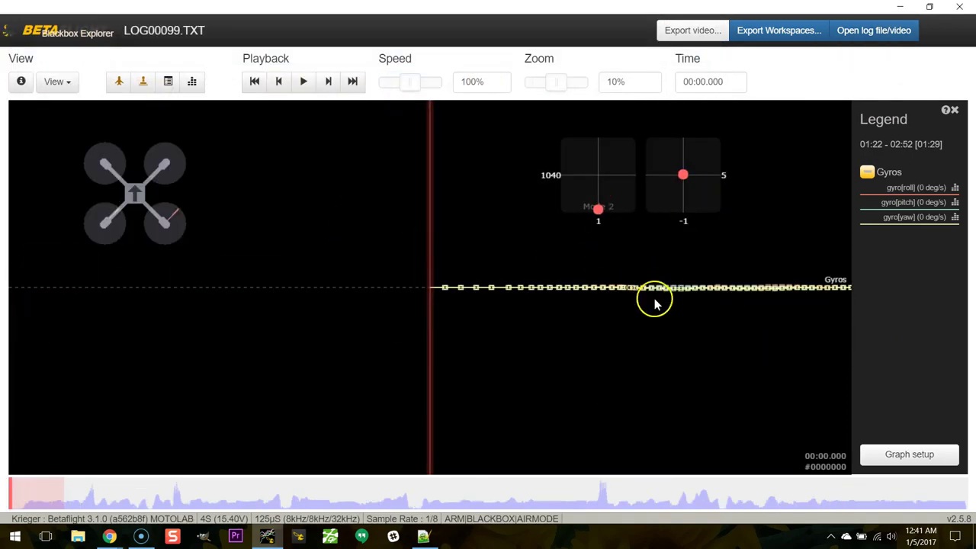
{"action": "left_click_drag", "start_coordinate": [653, 298], "coordinate": [214, 323]}
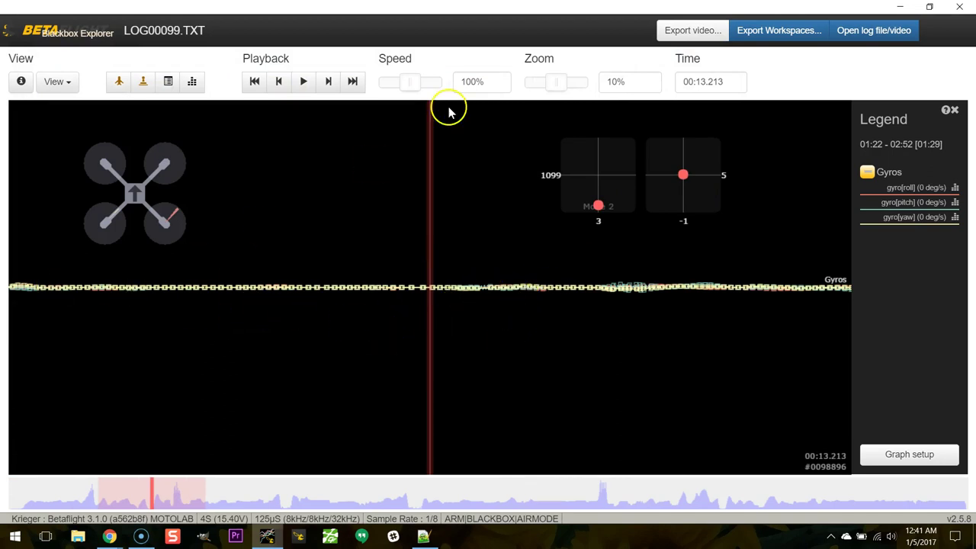
- Zoom the gyro trace to 250%, then reset and zoom out to 10%
{"action": "left_click_drag", "start_coordinate": [544, 79], "coordinate": [562, 87]}
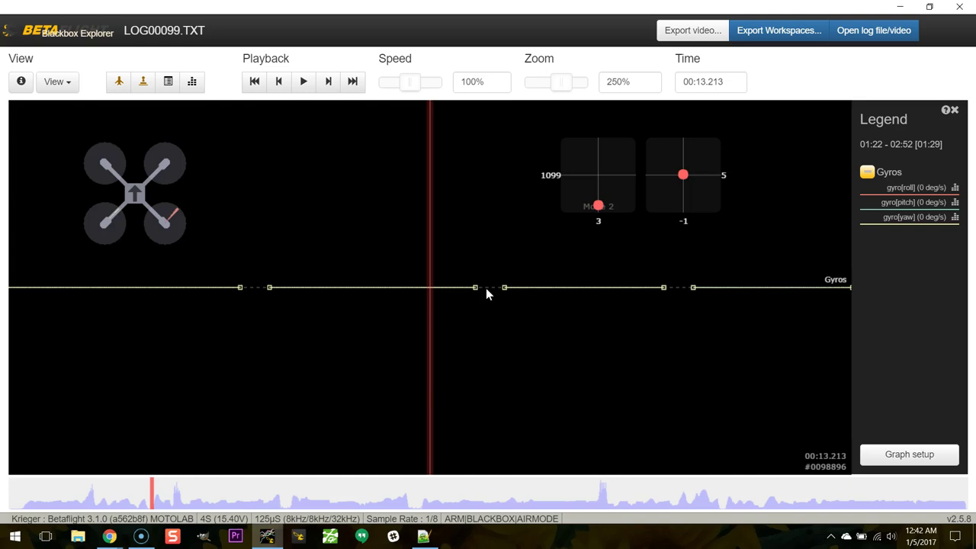
{"action": "left_click", "coordinate": [480, 288]}
{"action": "double_click", "coordinate": [556, 84]}
{"action": "left_click_drag", "start_coordinate": [556, 83], "coordinate": [521, 91]}
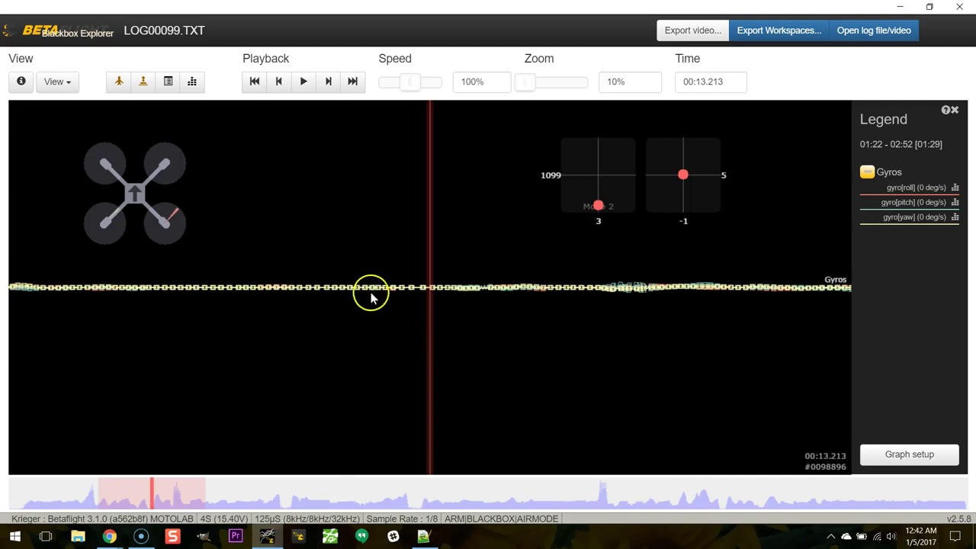
- Open blackbox_log_2016-09-02_180858.TXT from the DRE Videos > Yaw P Bug folder
{"action": "left_click", "coordinate": [852, 39]}
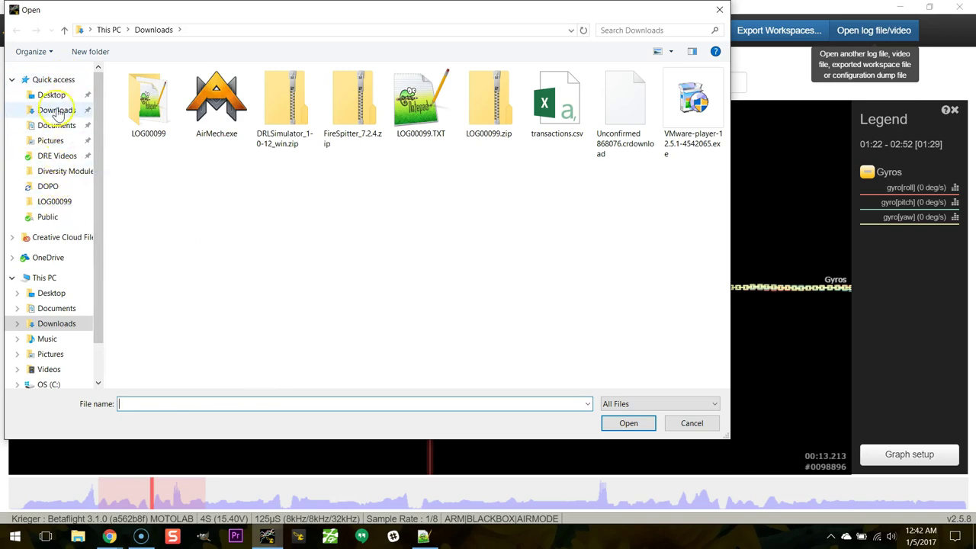
{"action": "left_click", "coordinate": [56, 155]}
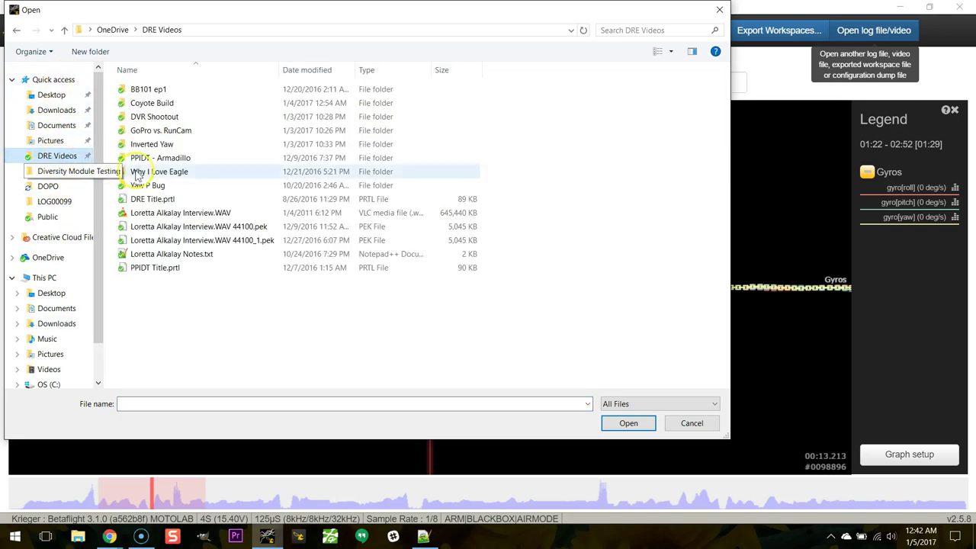
{"action": "left_click", "coordinate": [135, 187]}
{"action": "double_click", "coordinate": [135, 189]}
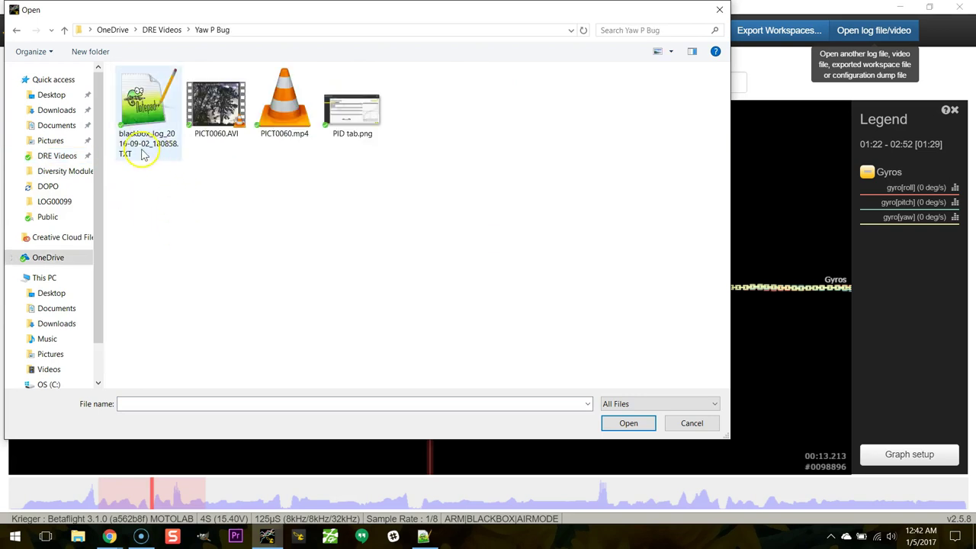
{"action": "double_click", "coordinate": [135, 154]}
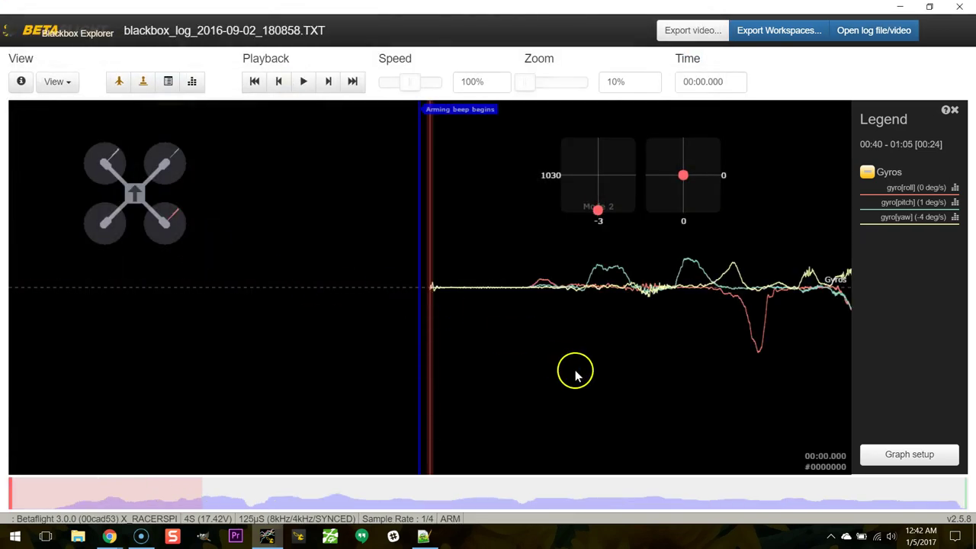
- Pan the graph forward through 00:06.7 and 00:13 to about 00:16, showing the jittery yaw trace
{"action": "left_click_drag", "start_coordinate": [572, 373], "coordinate": [289, 373]}
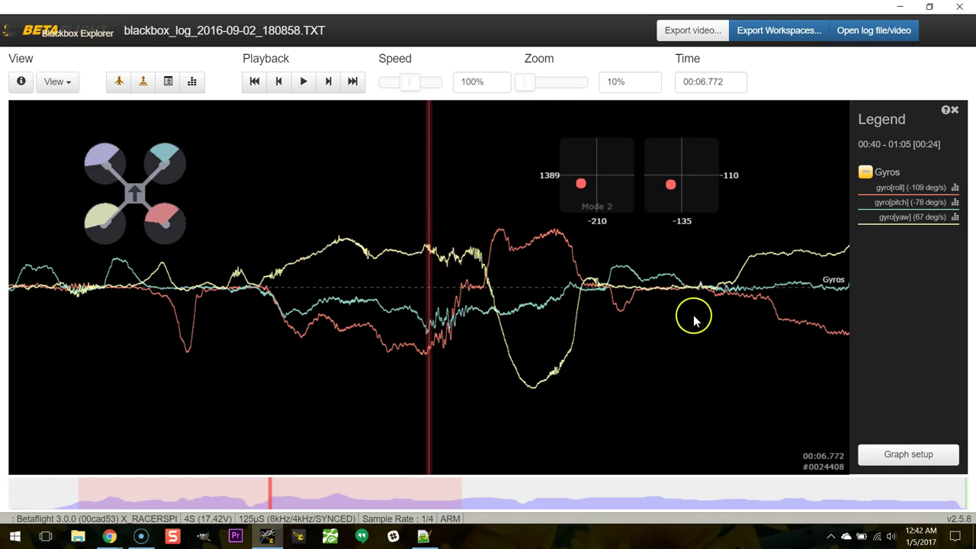
{"action": "left_click_drag", "start_coordinate": [693, 321], "coordinate": [390, 308]}
{"action": "scroll", "coordinate": [390, 309], "scroll_direction": "down", "scroll_amount": 5}
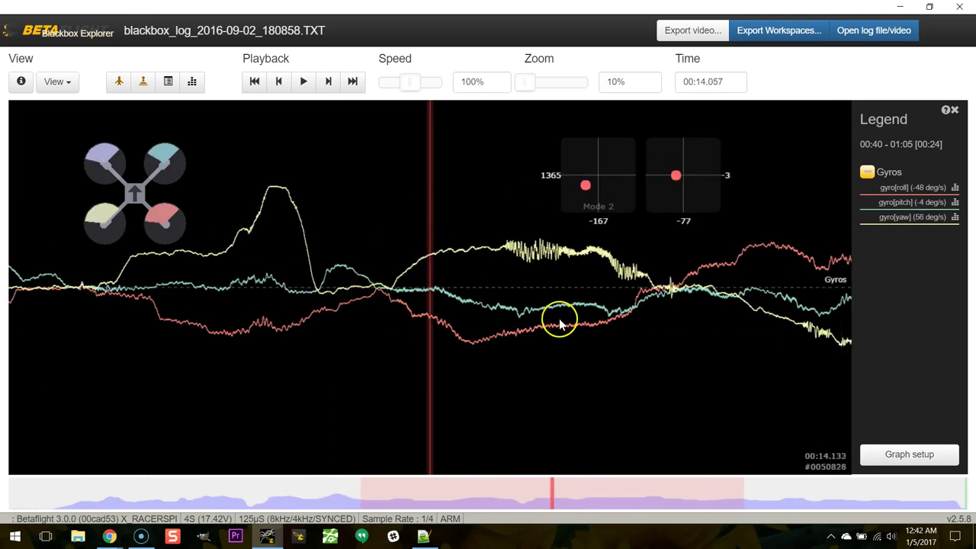
{"action": "scroll", "coordinate": [491, 328], "scroll_direction": "up", "scroll_amount": 3}
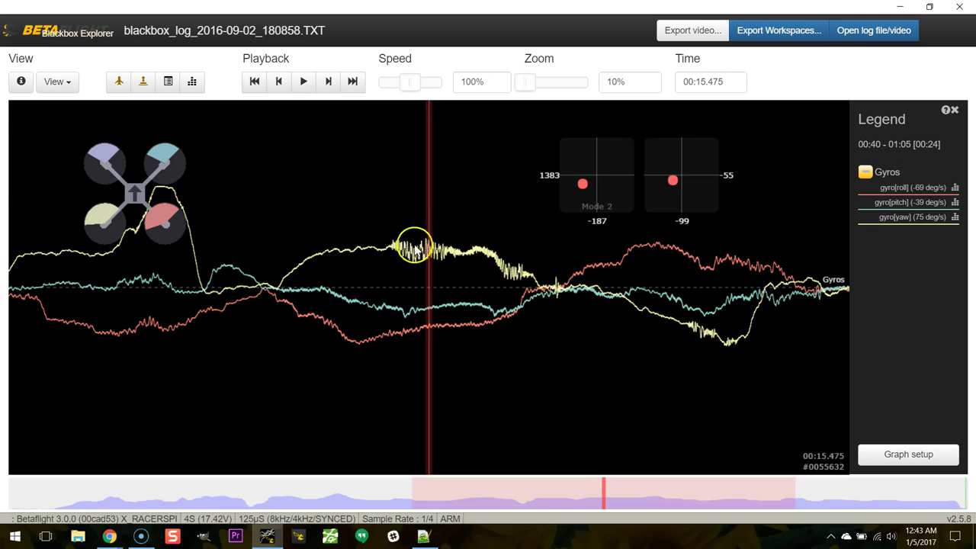
{"action": "scroll", "coordinate": [503, 329], "scroll_direction": "up", "scroll_amount": 5}
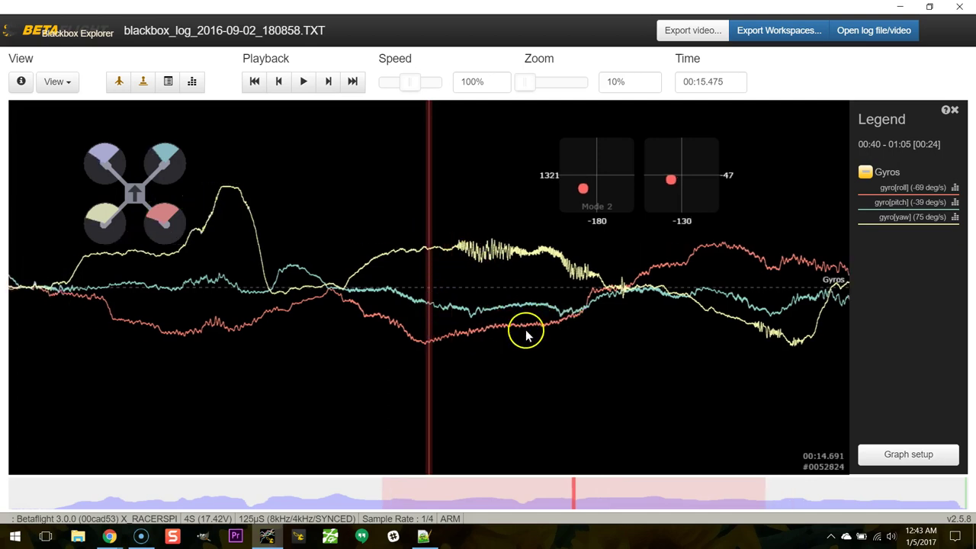
{"action": "scroll", "coordinate": [501, 333], "scroll_direction": "down", "scroll_amount": 4}
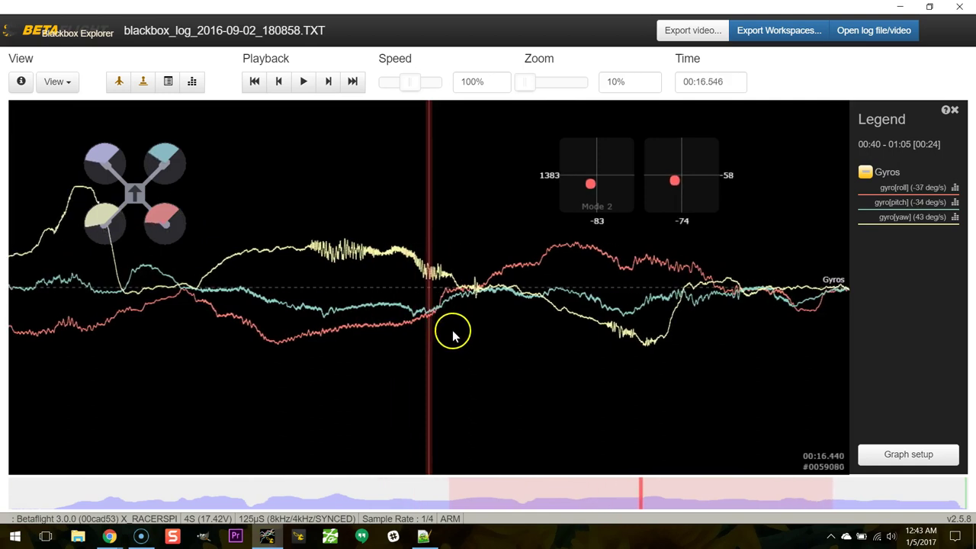
{"action": "scroll", "coordinate": [455, 332], "scroll_direction": "up", "scroll_amount": 2}
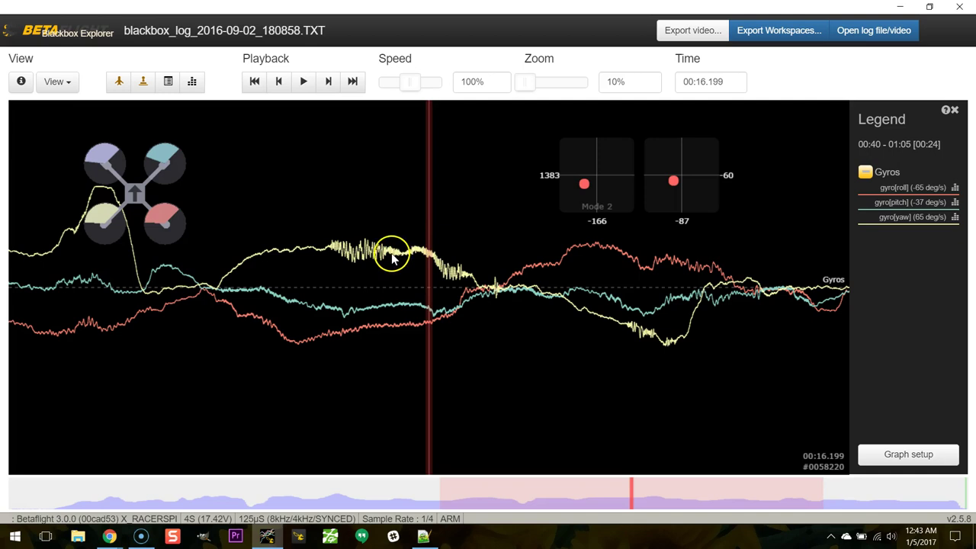
{"action": "scroll", "coordinate": [444, 265], "scroll_direction": "up", "scroll_amount": 2}
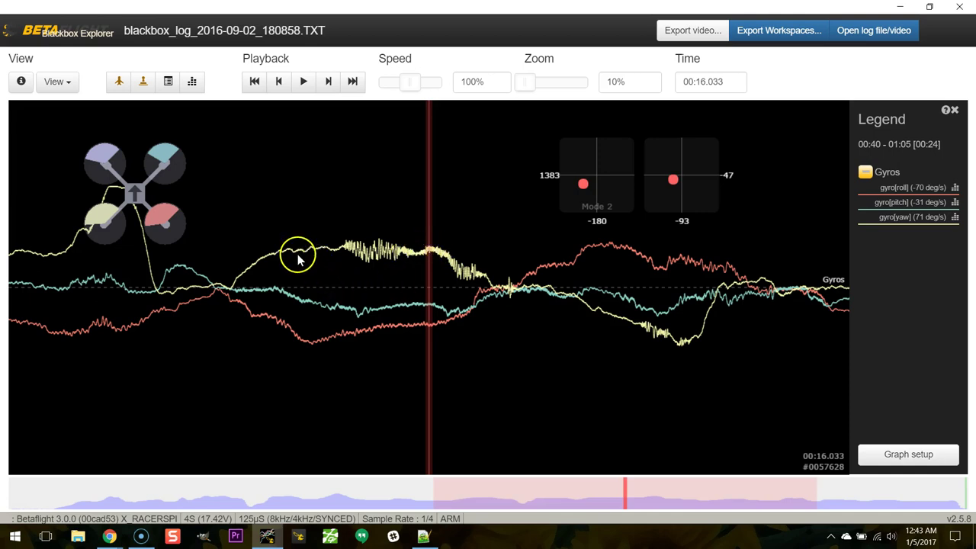
- Pan the 2016-09-02 gyro graph back to 00:06.048 (roll -64, pitch -23, yaw 52 deg/s)
{"action": "left_click", "coordinate": [425, 259]}
{"action": "left_click", "coordinate": [424, 257]}
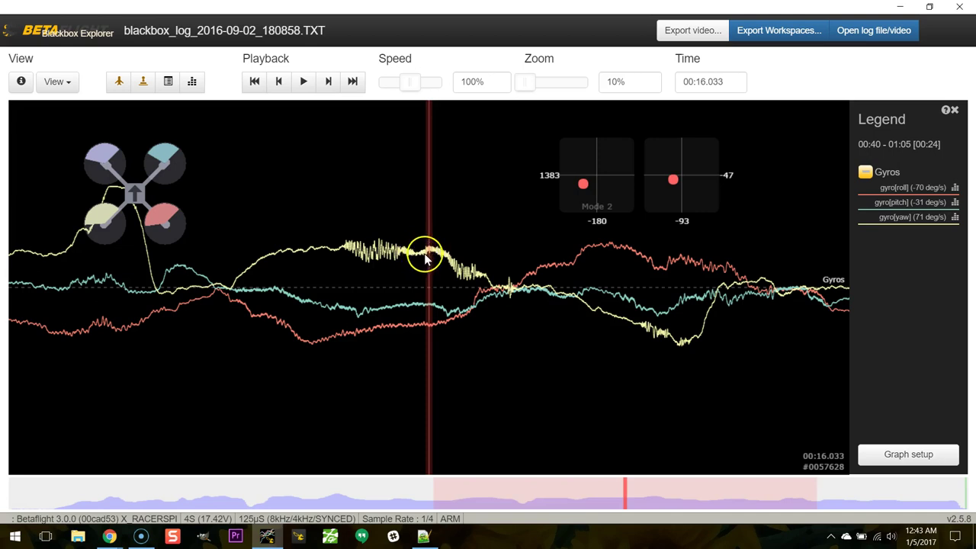
{"action": "left_click_drag", "start_coordinate": [566, 320], "coordinate": [541, 376]}
{"action": "left_click", "coordinate": [540, 376]}
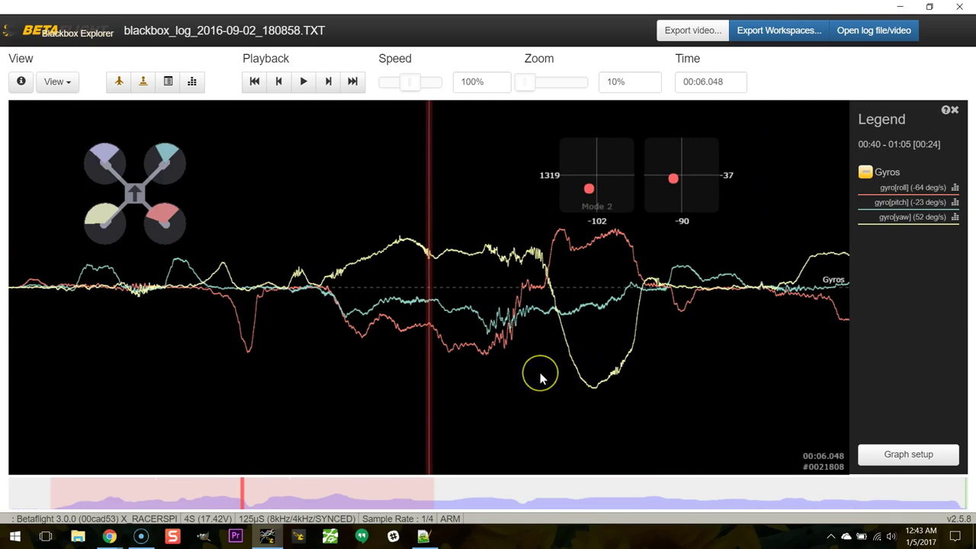